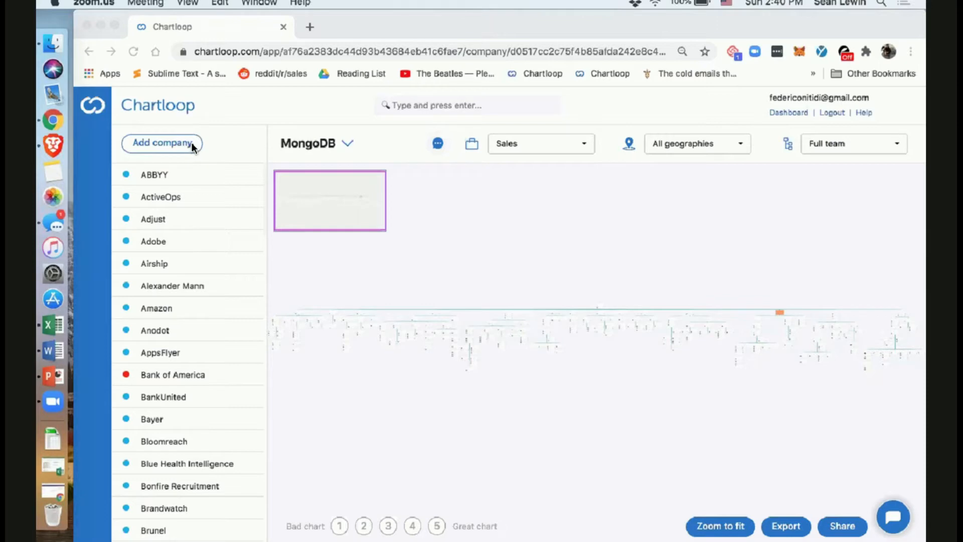
Look up mongodb.com in the company website field of a new company, view the function choices, and cancel.
{"action": "left_click", "coordinate": [255, 138]}
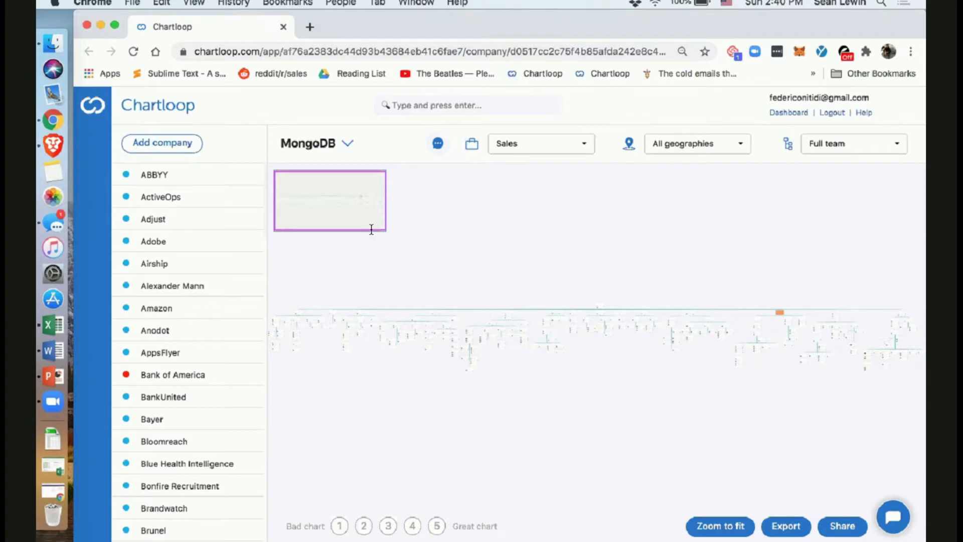
{"action": "key", "text": "super+v"}
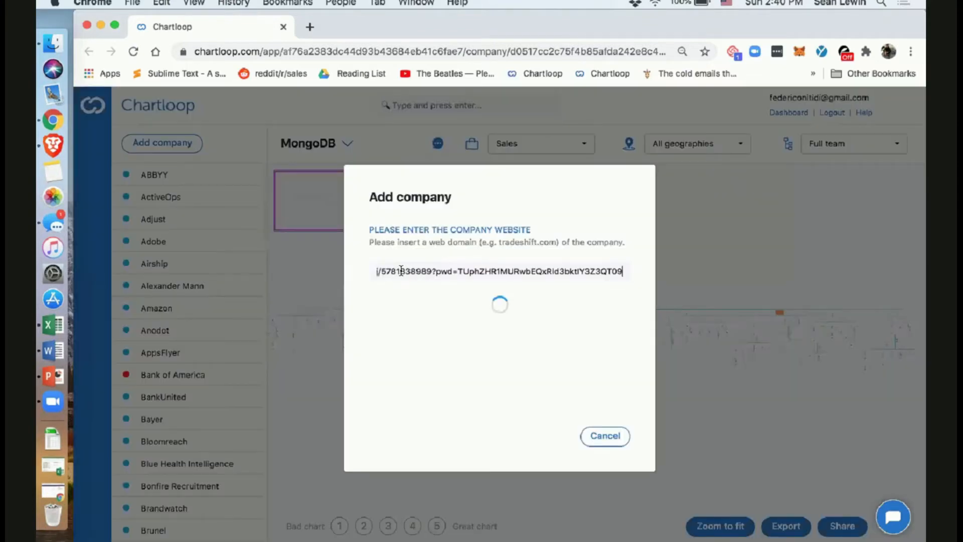
{"action": "key", "text": "super+a"}
{"action": "key", "text": "BackSpace"}
{"action": "type", "text": "mongodb.com"}
{"action": "left_click", "coordinate": [407, 304]}
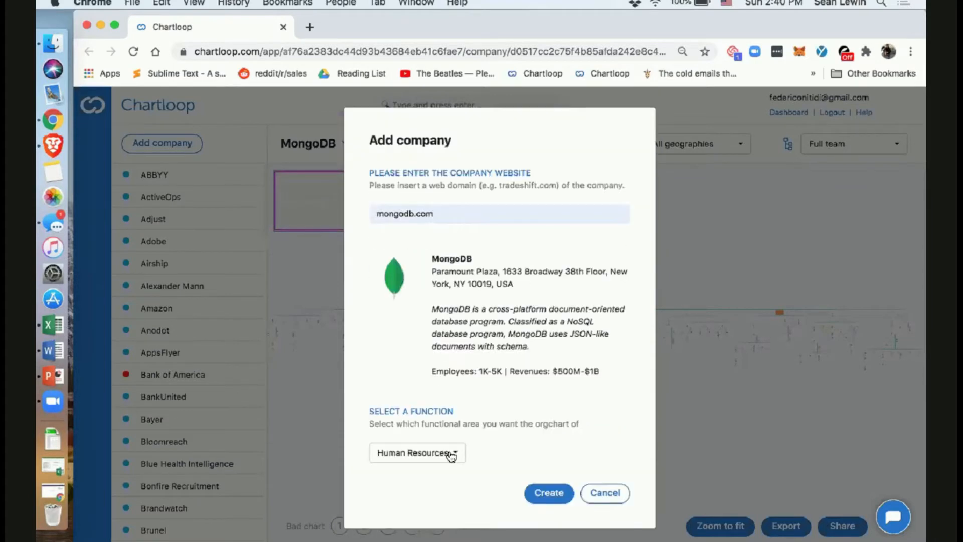
{"action": "left_click", "coordinate": [450, 453]}
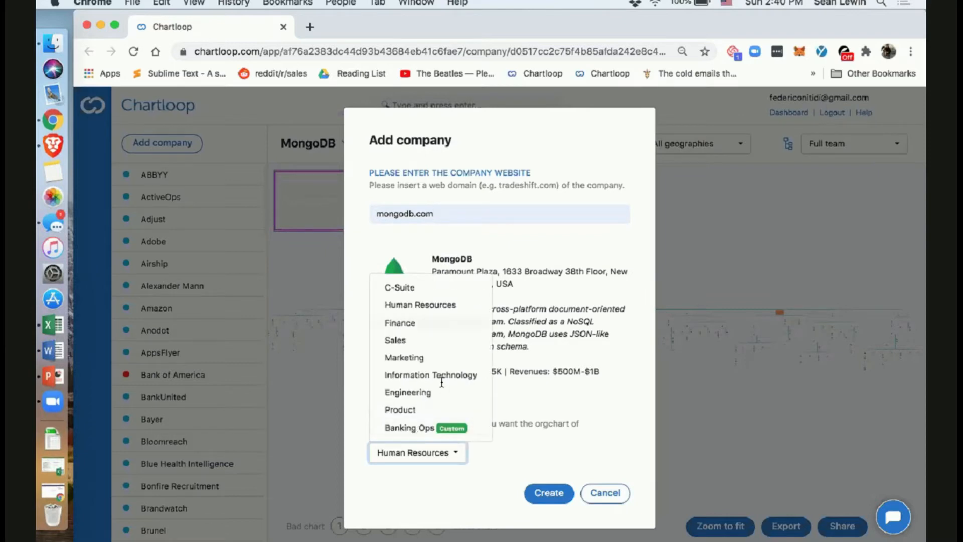
{"action": "left_click", "coordinate": [605, 492]}
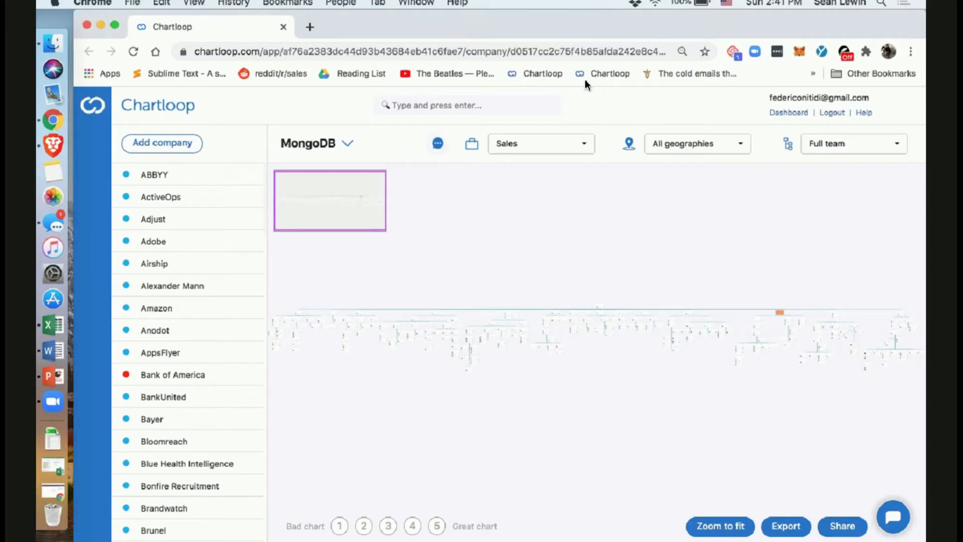
Review MongoDB's sales function breakdown in the company details, and close the details.
{"action": "left_click", "coordinate": [347, 143]}
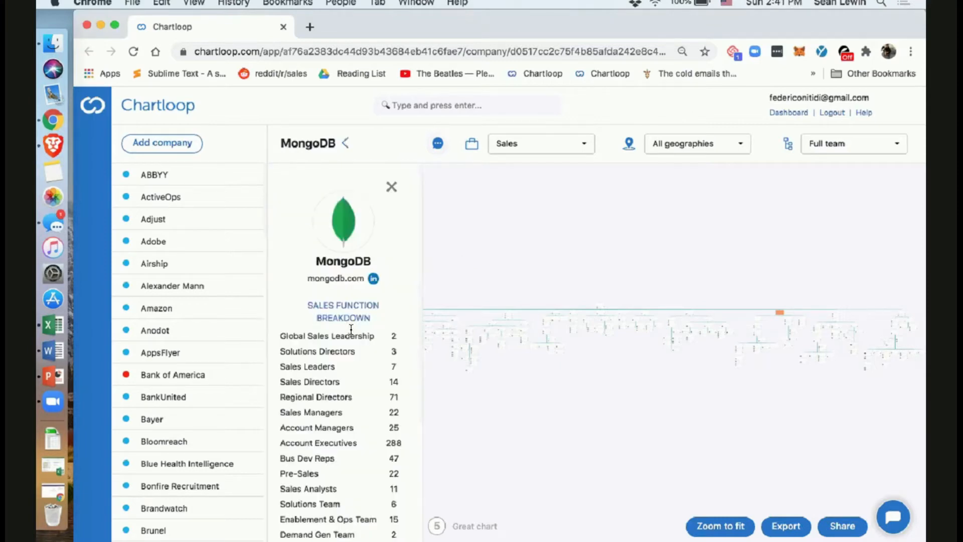
{"action": "scroll", "coordinate": [354, 346], "scroll_direction": "down", "scroll_amount": 5}
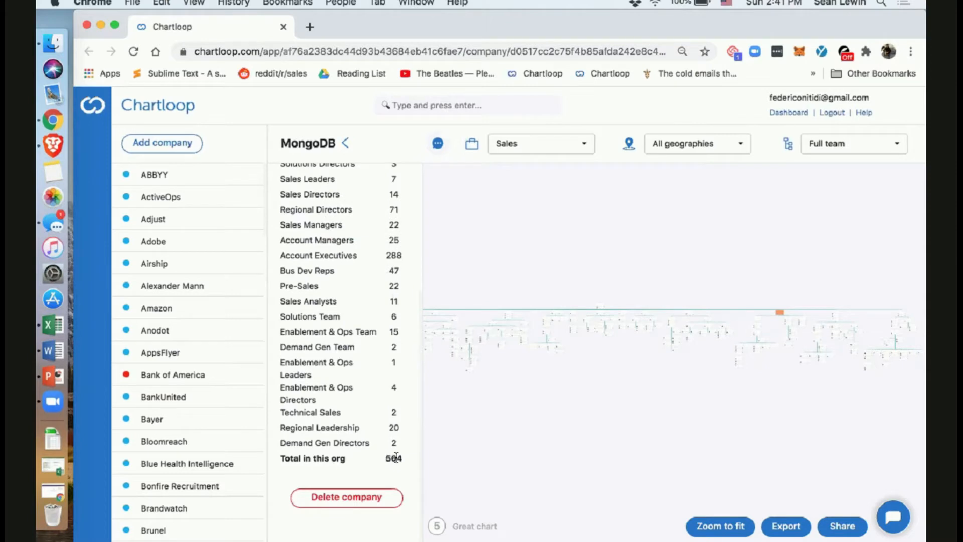
{"action": "scroll", "coordinate": [357, 428], "scroll_direction": "up", "scroll_amount": 5}
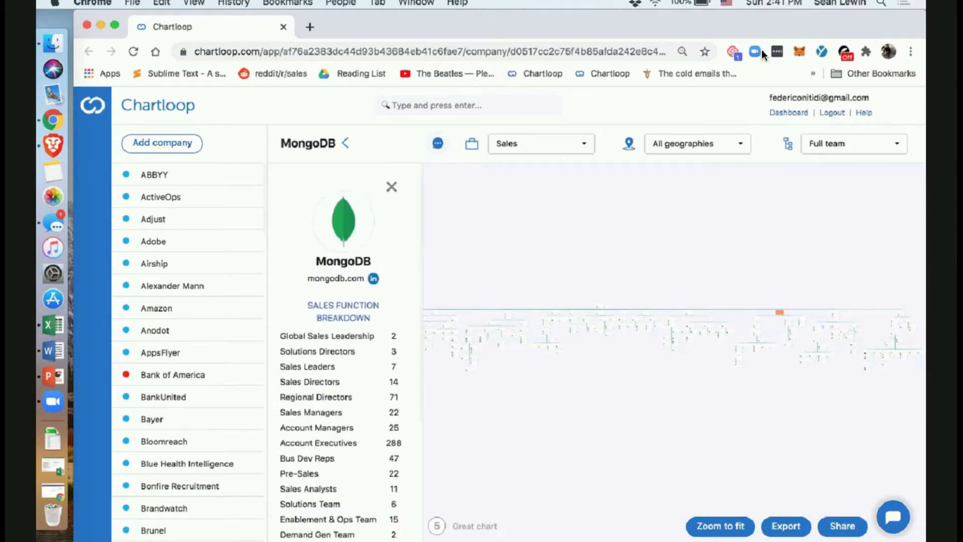
{"action": "left_click", "coordinate": [390, 188]}
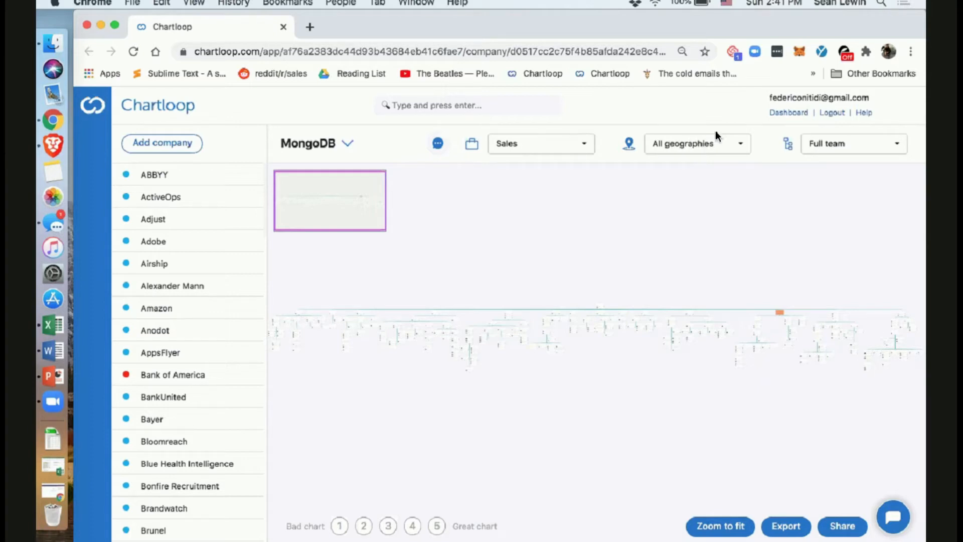
View the available geographies and limit the MongoDB sales chart to Senior Leaders.
{"action": "left_click", "coordinate": [740, 148]}
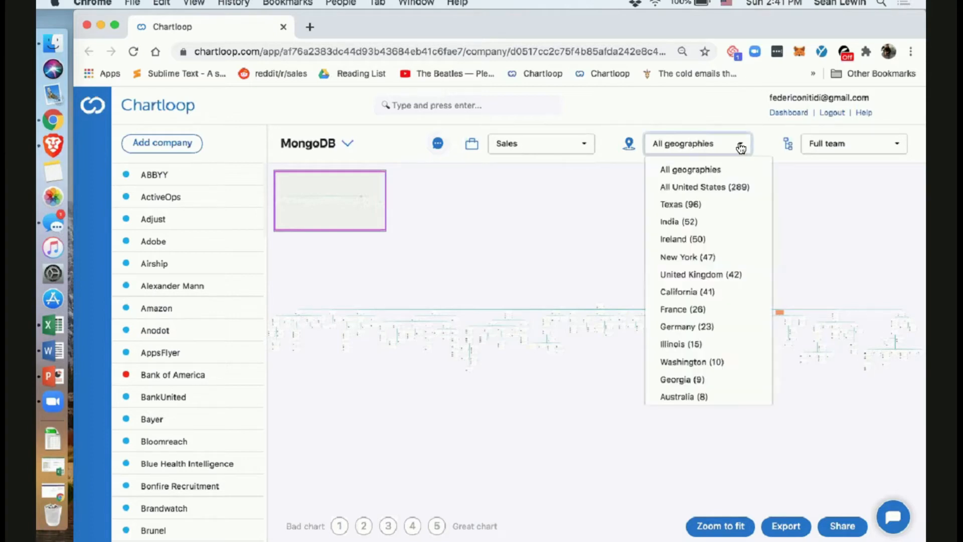
{"action": "left_click", "coordinate": [851, 148]}
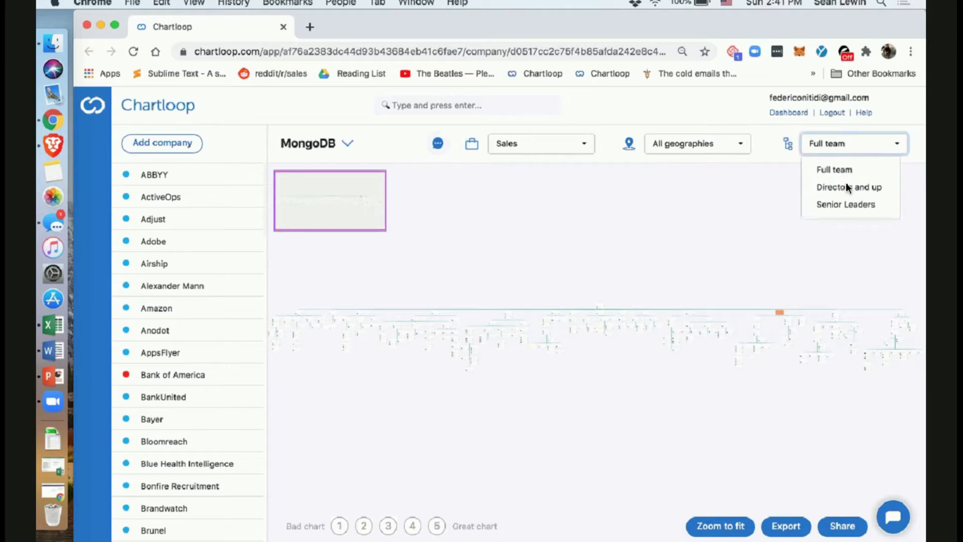
{"action": "left_click", "coordinate": [849, 204]}
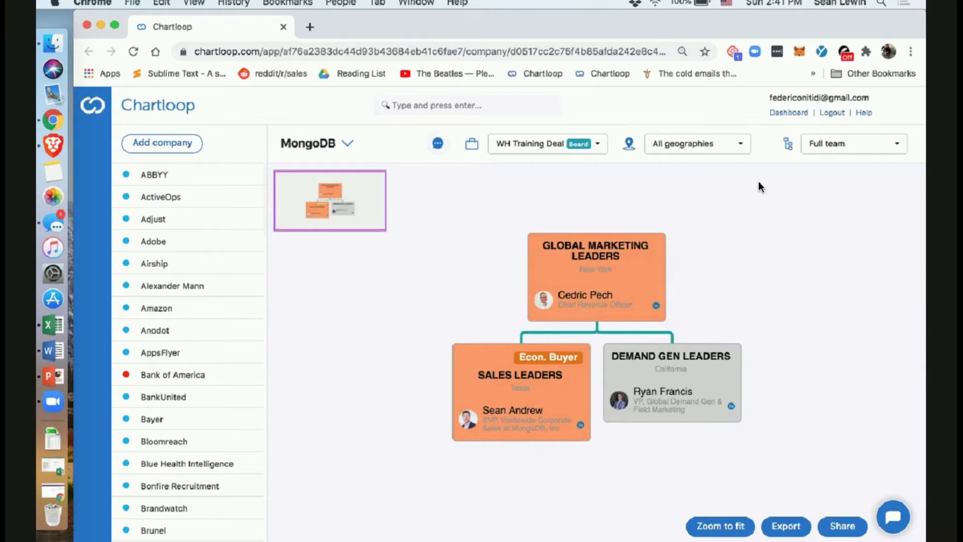
Switch the displayed MongoDB chart from the WH Training Deal board to the Sales function.
{"action": "left_click", "coordinate": [827, 151]}
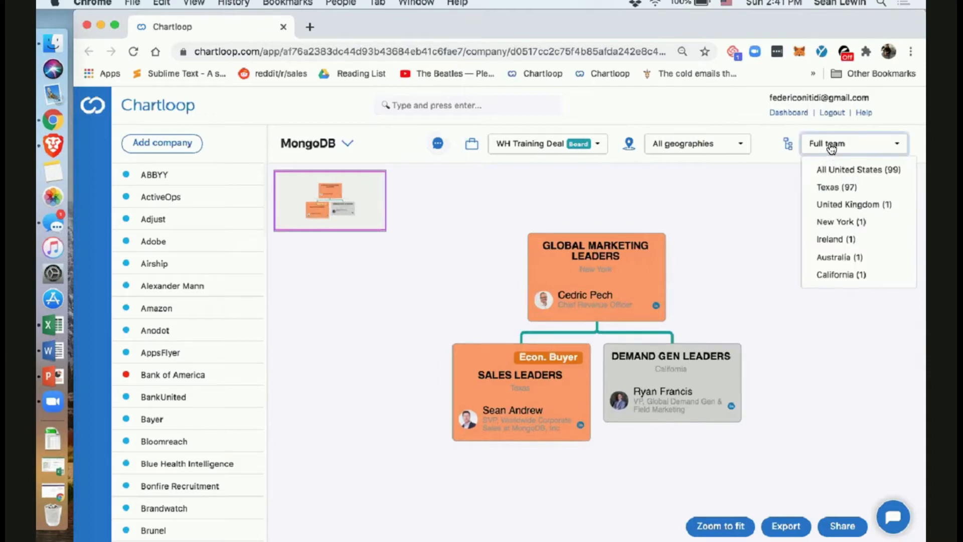
{"action": "left_click", "coordinate": [831, 147]}
{"action": "left_click", "coordinate": [581, 145]}
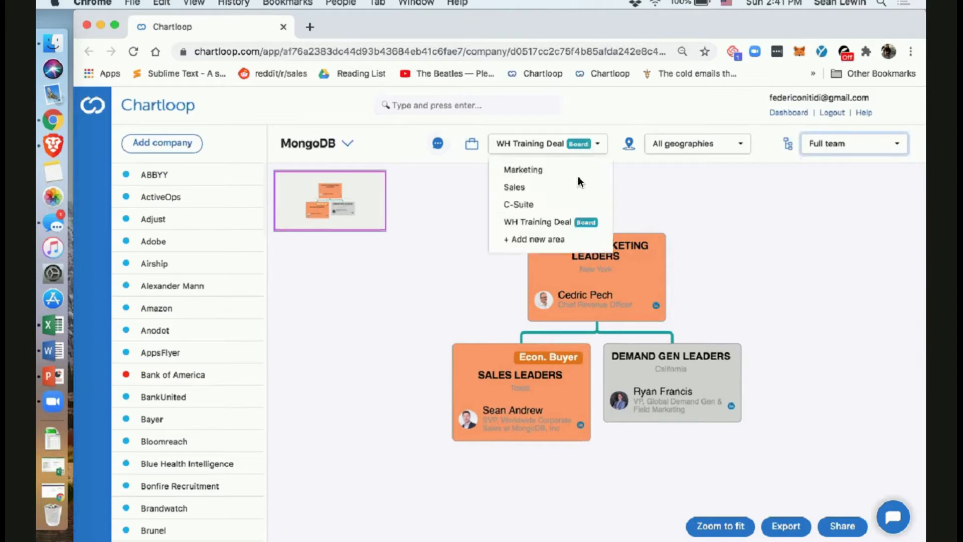
{"action": "left_click", "coordinate": [531, 188]}
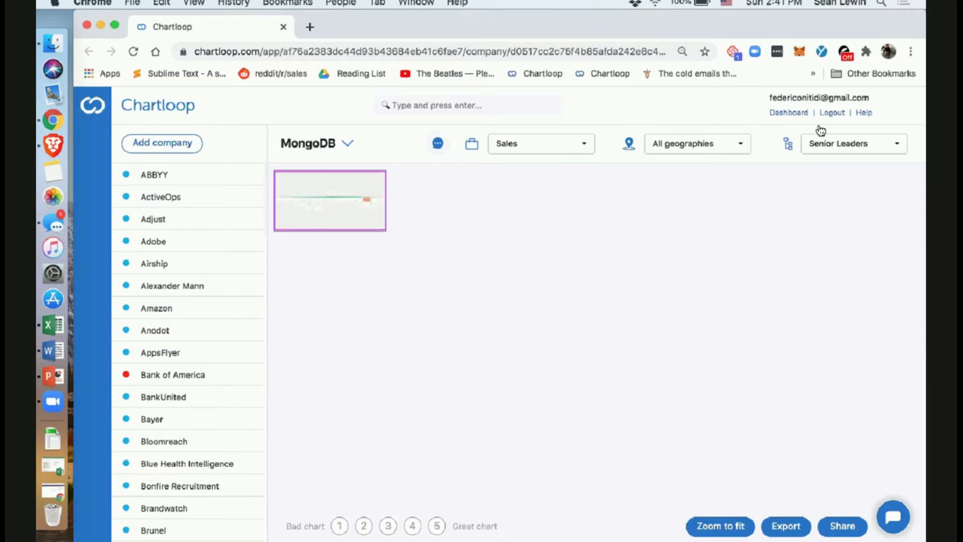
Show the sales chart for Directors and up, and switch it back to the Full team.
{"action": "left_click", "coordinate": [838, 145]}
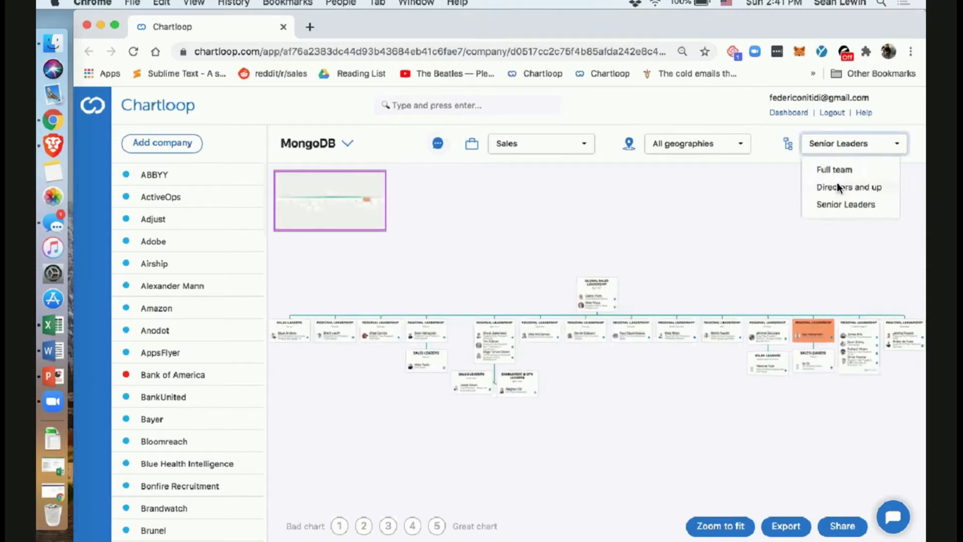
{"action": "left_click", "coordinate": [836, 186]}
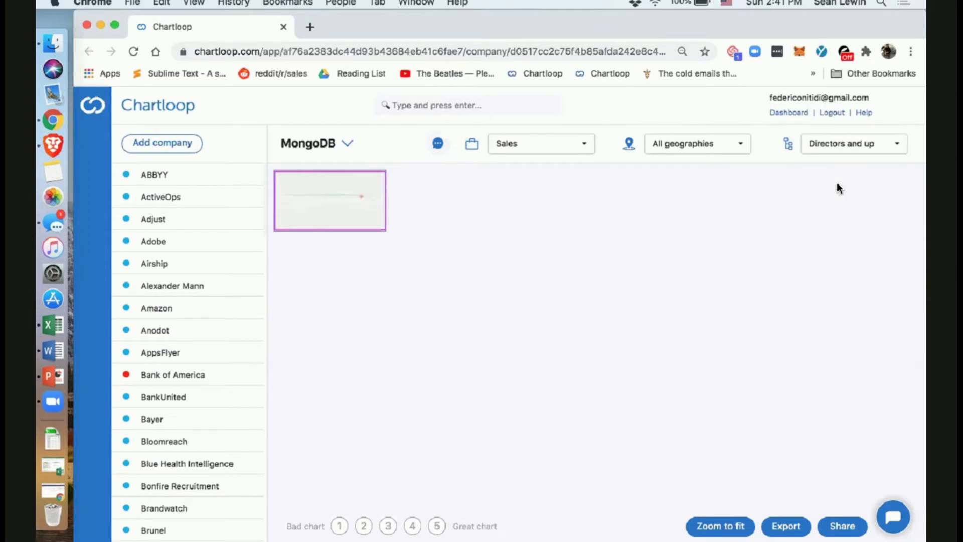
{"action": "left_click", "coordinate": [844, 150]}
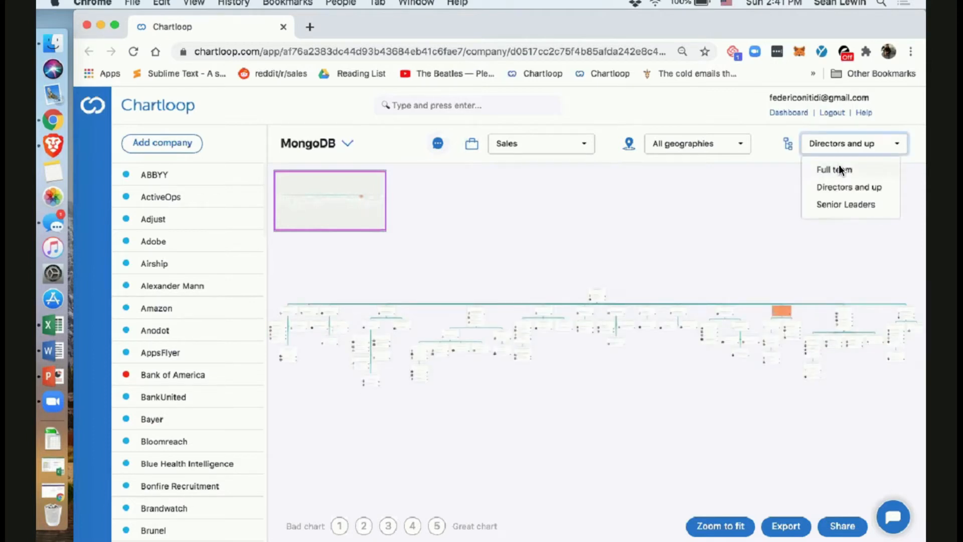
{"action": "left_click", "coordinate": [842, 170]}
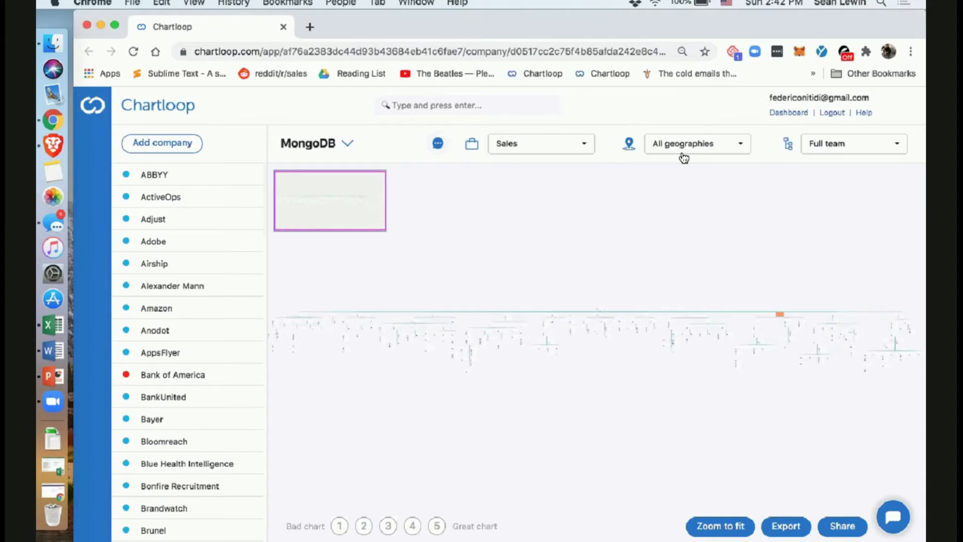
Filter the MongoDB sales chart to the Texas geography.
{"action": "left_click", "coordinate": [683, 151]}
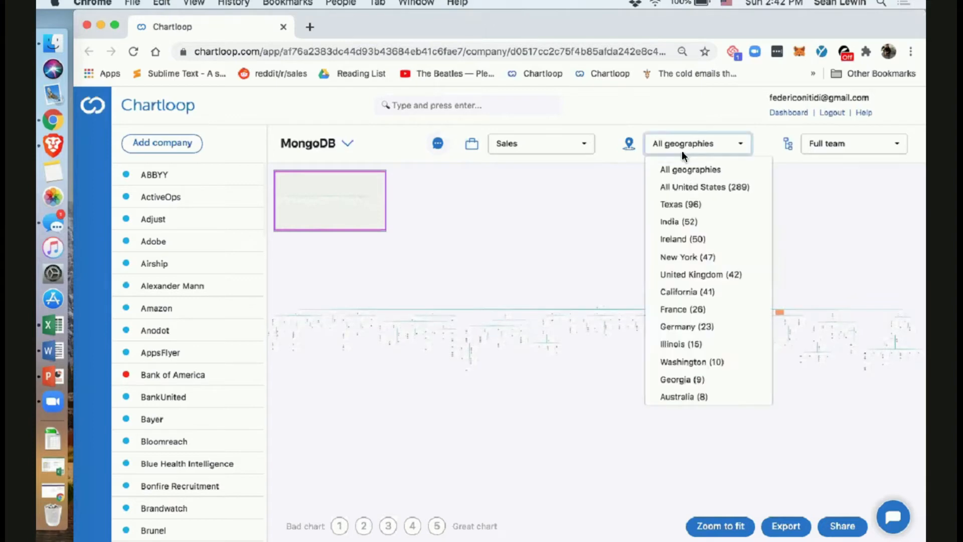
{"action": "left_click", "coordinate": [686, 205]}
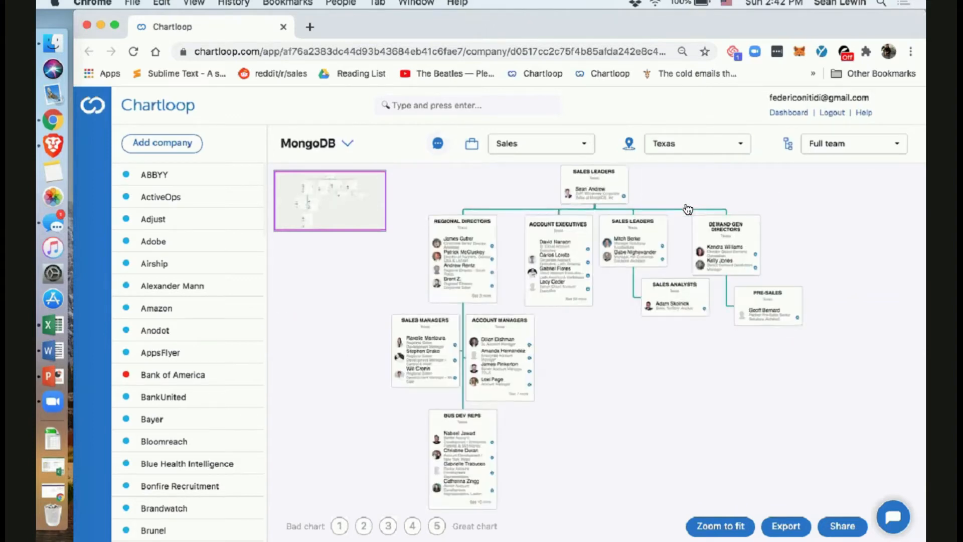
{"action": "left_click", "coordinate": [686, 151]}
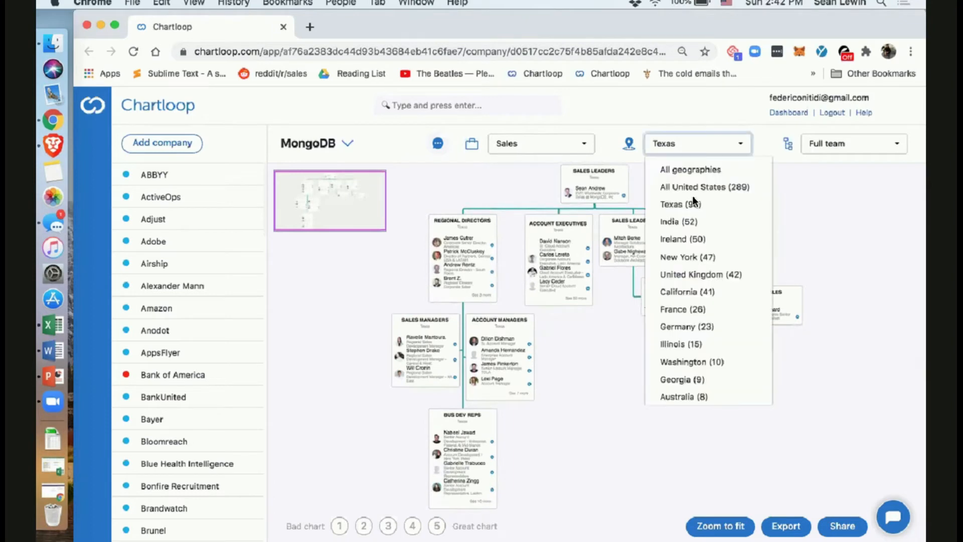
{"action": "left_click", "coordinate": [820, 214]}
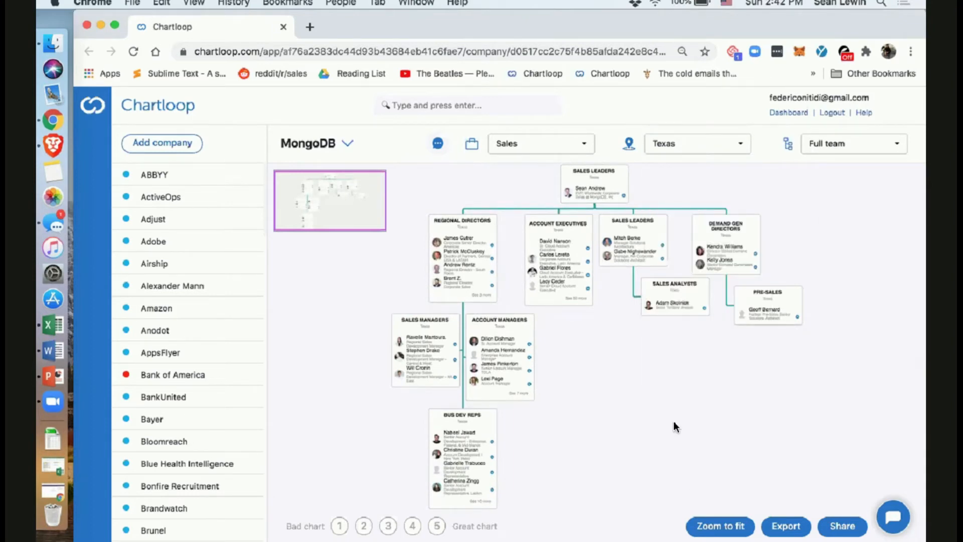
Open the LinkedIn profile of the contact in the topmost Sales Leaders box in a new tab, and close the contact's details.
{"action": "scroll", "coordinate": [673, 421], "scroll_direction": "up", "scroll_amount": 2}
{"action": "scroll", "coordinate": [667, 399], "scroll_direction": "up", "scroll_amount": 2}
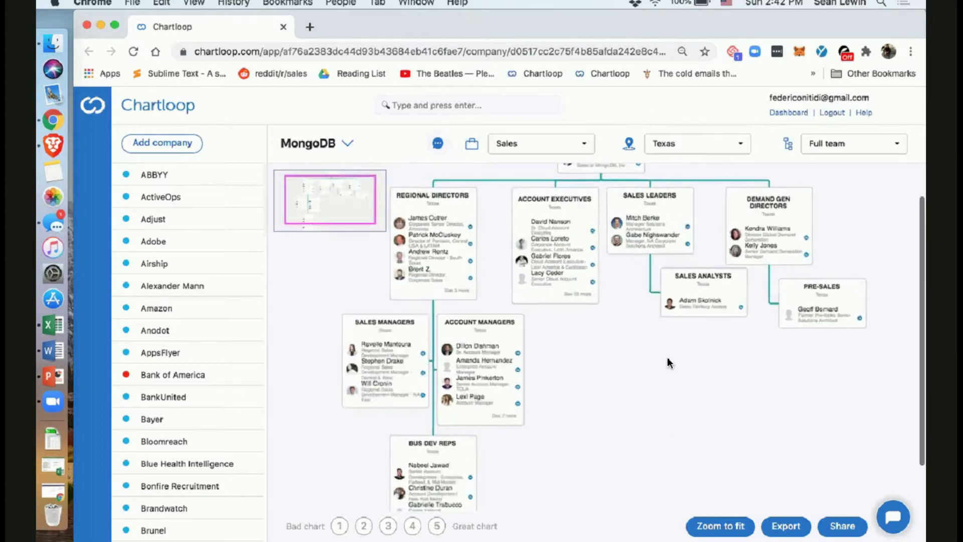
{"action": "scroll", "coordinate": [667, 358], "scroll_direction": "up", "scroll_amount": 2}
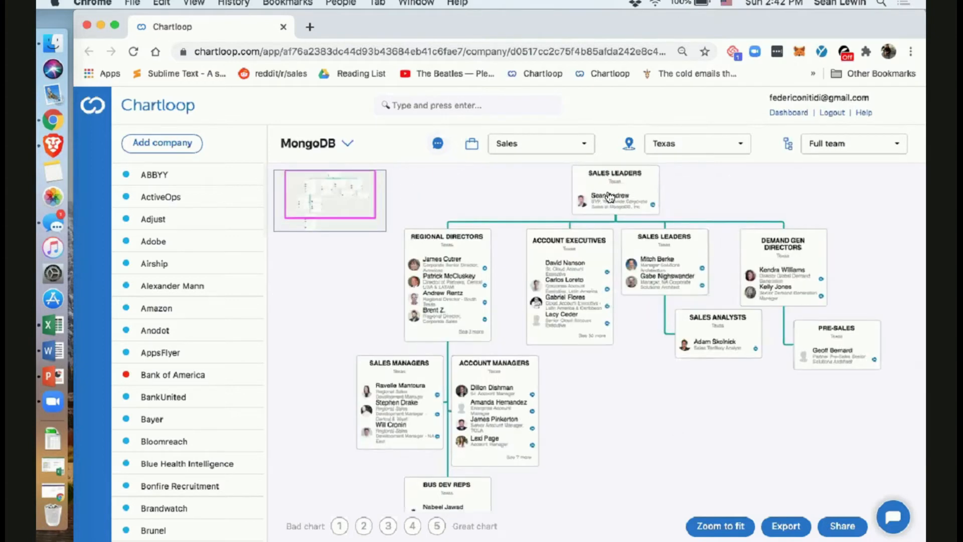
{"action": "left_click", "coordinate": [653, 204]}
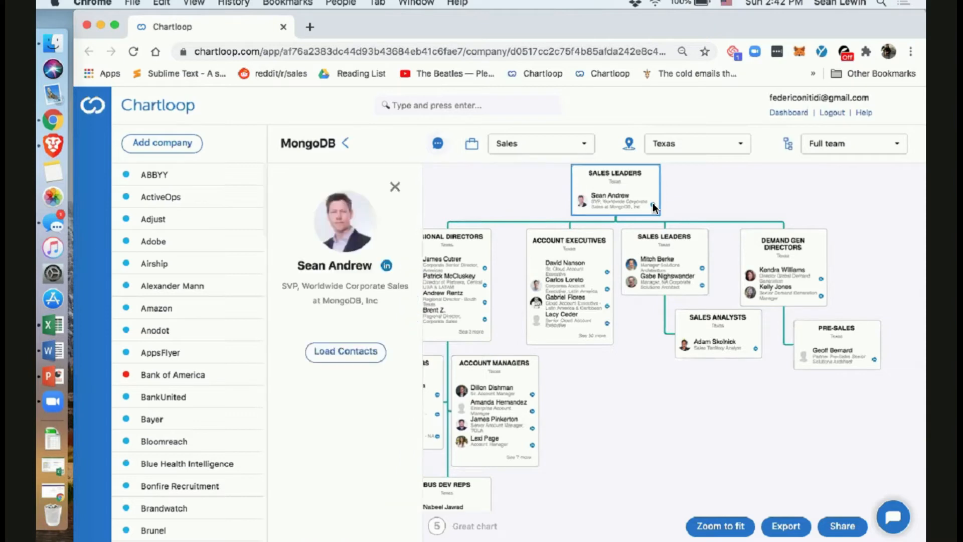
{"action": "right_click", "coordinate": [386, 266]}
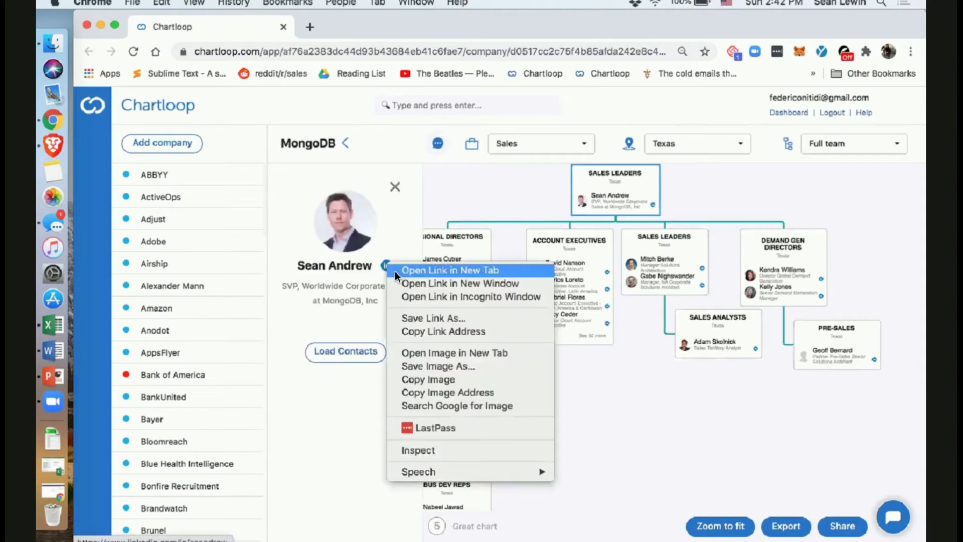
{"action": "left_click", "coordinate": [402, 271]}
{"action": "left_click", "coordinate": [400, 189]}
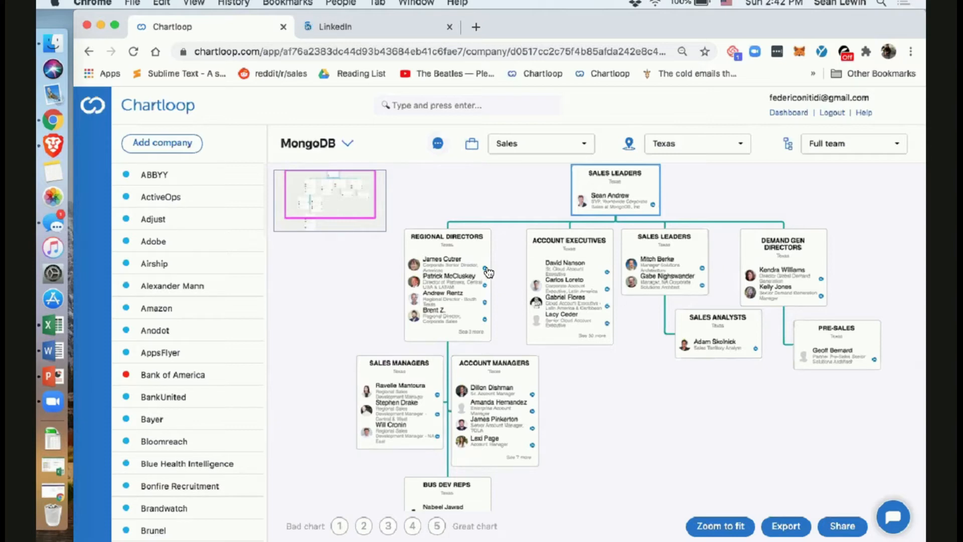
Examine the Texas sales org chart, including the Account Executives group and the overall team structure.
{"action": "left_click", "coordinate": [591, 331]}
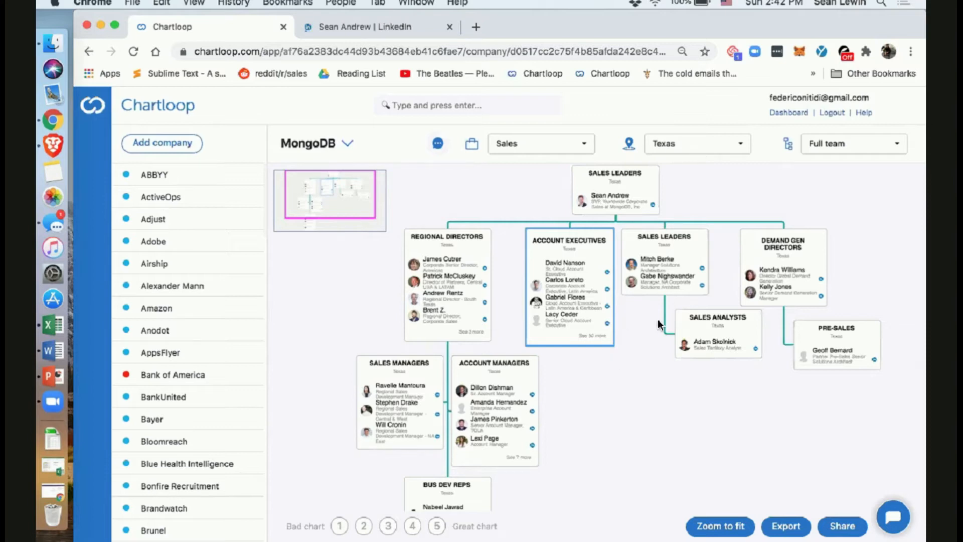
{"action": "scroll", "coordinate": [626, 371], "scroll_direction": "down", "scroll_amount": 1}
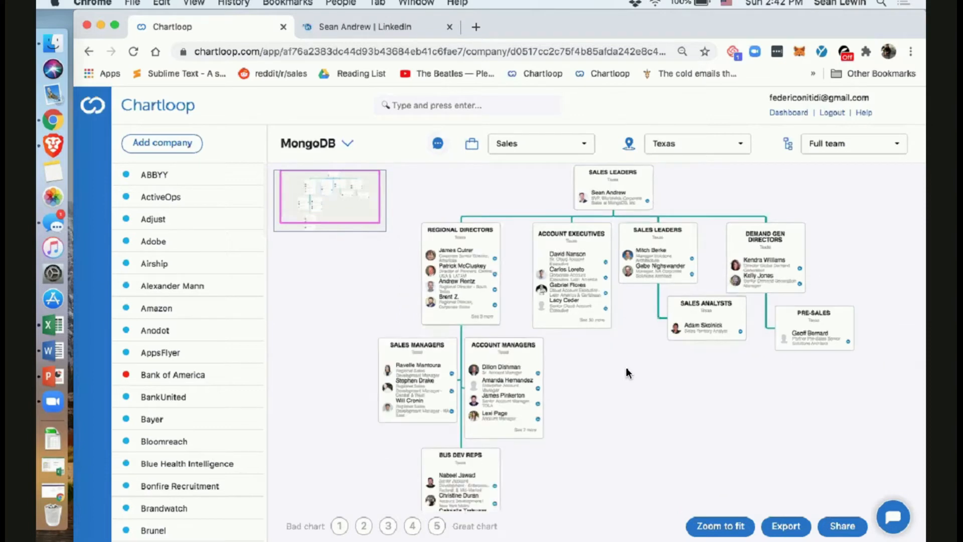
{"action": "scroll", "coordinate": [625, 372], "scroll_direction": "down", "scroll_amount": 3}
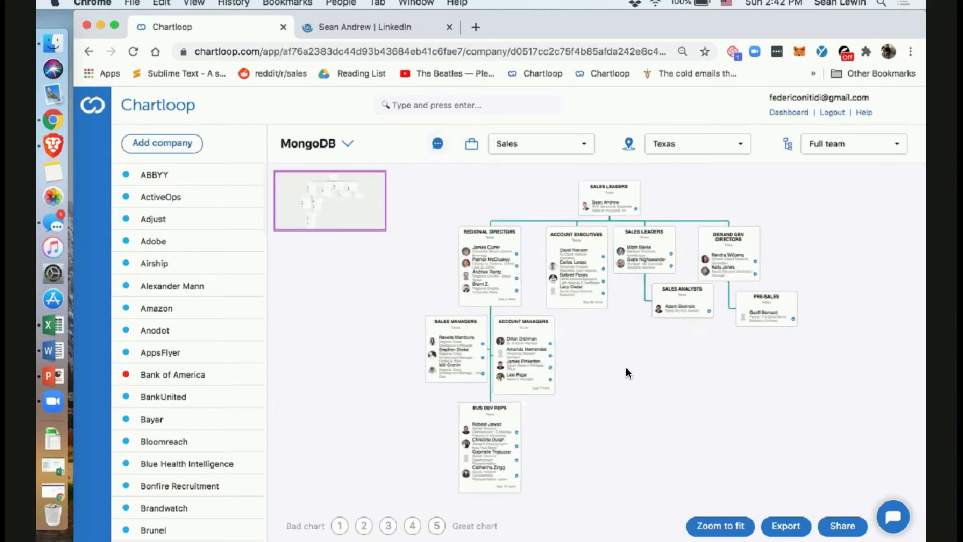
{"action": "scroll", "coordinate": [626, 369], "scroll_direction": "down", "scroll_amount": 1}
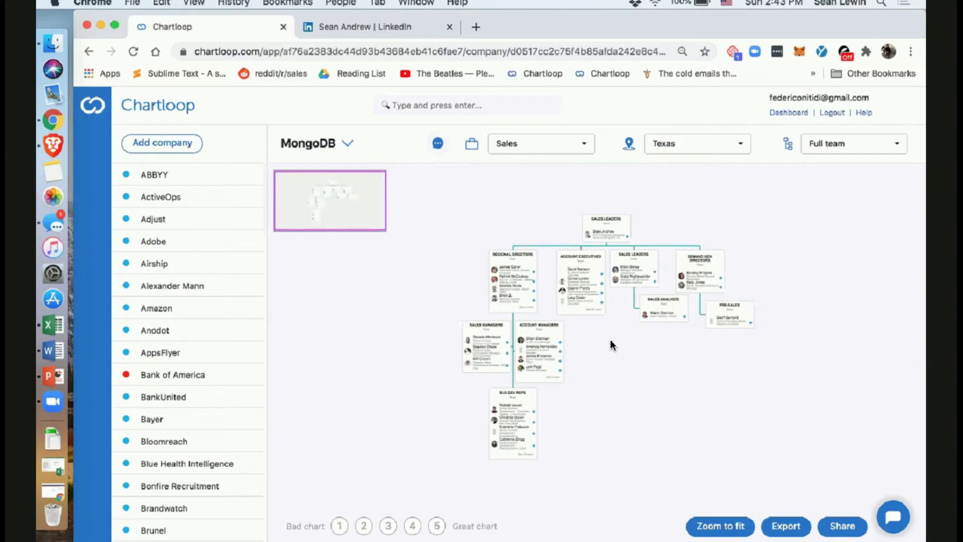
{"action": "scroll", "coordinate": [630, 390], "scroll_direction": "up", "scroll_amount": 1}
{"action": "scroll", "coordinate": [623, 315], "scroll_direction": "up", "scroll_amount": 1}
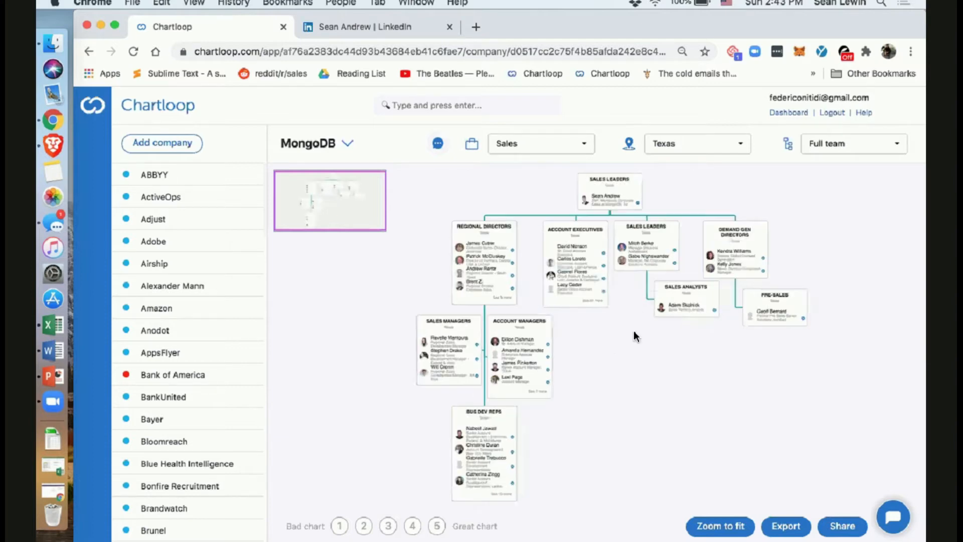
{"action": "scroll", "coordinate": [633, 330], "scroll_direction": "up", "scroll_amount": 1}
{"action": "scroll", "coordinate": [613, 352], "scroll_direction": "up", "scroll_amount": 1}
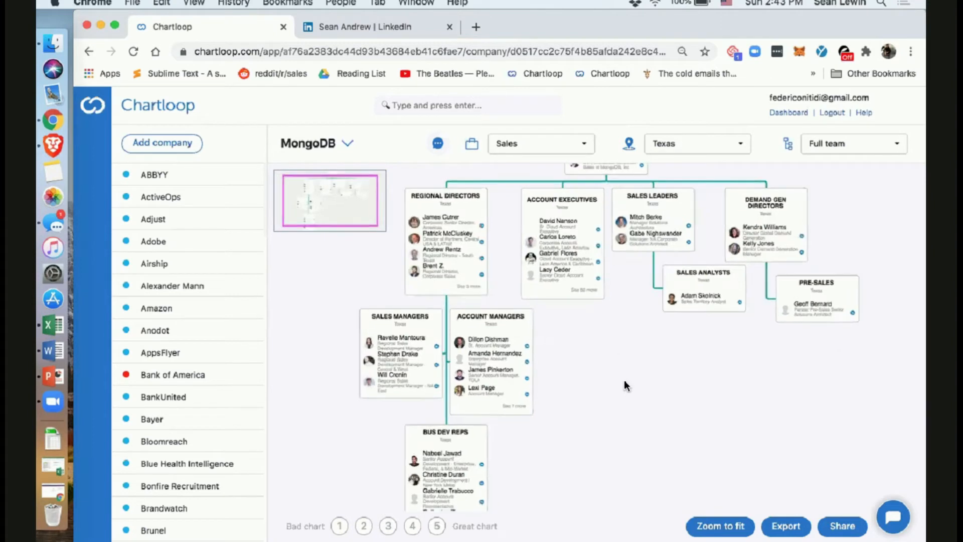
{"action": "scroll", "coordinate": [624, 380], "scroll_direction": "up", "scroll_amount": 1}
{"action": "left_click_drag", "start_coordinate": [624, 391], "coordinate": [622, 408]}
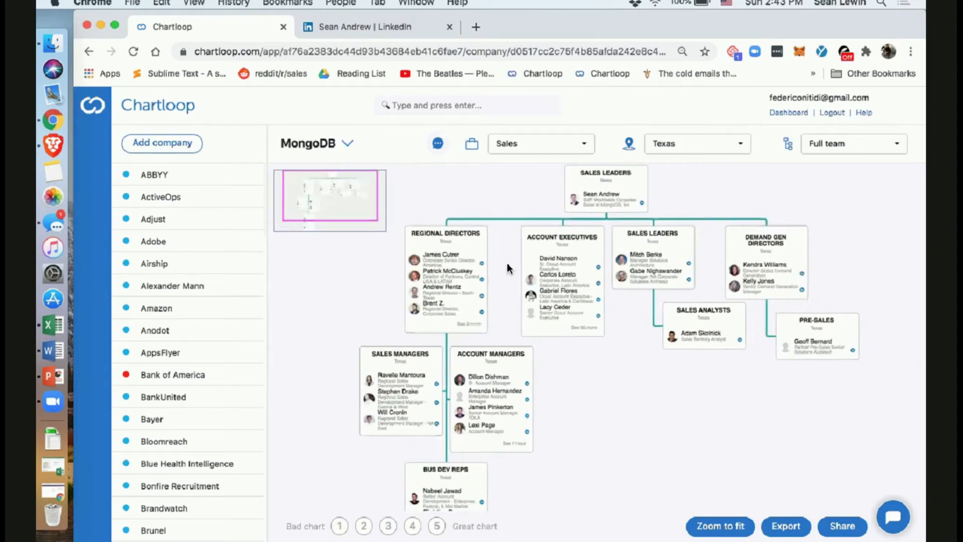
Search the MongoDB org chart for "vp", and search it for a contact's first name.
{"action": "left_click", "coordinate": [447, 97]}
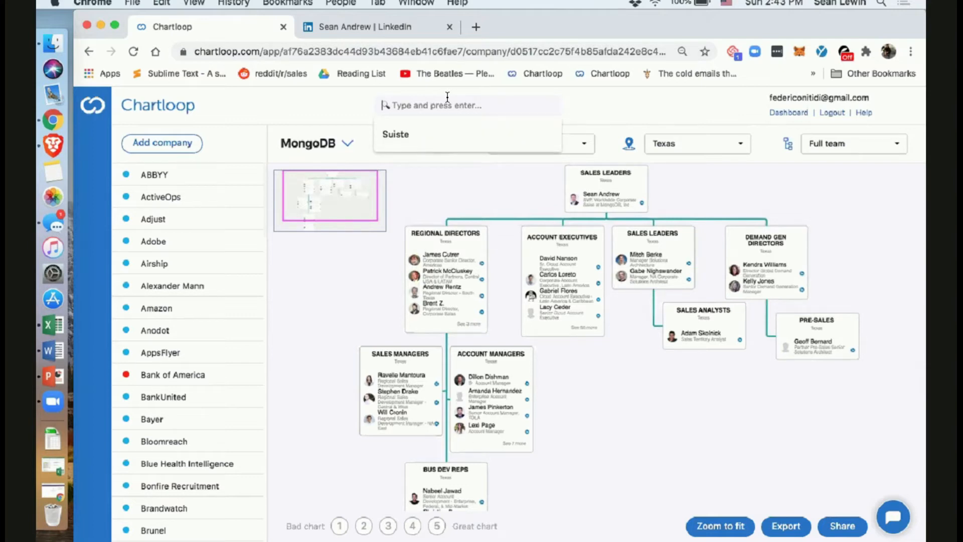
{"action": "type", "text": "vp"}
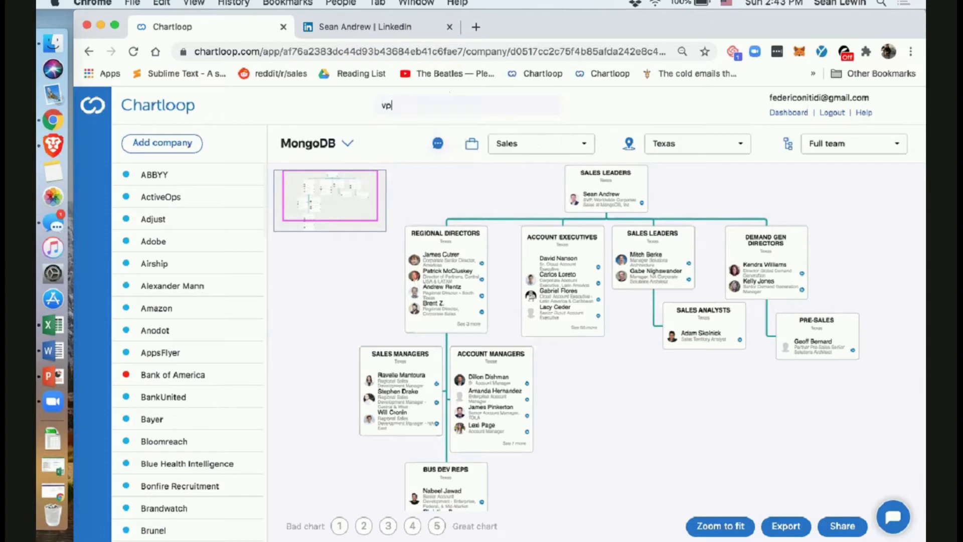
{"action": "key", "text": "Return"}
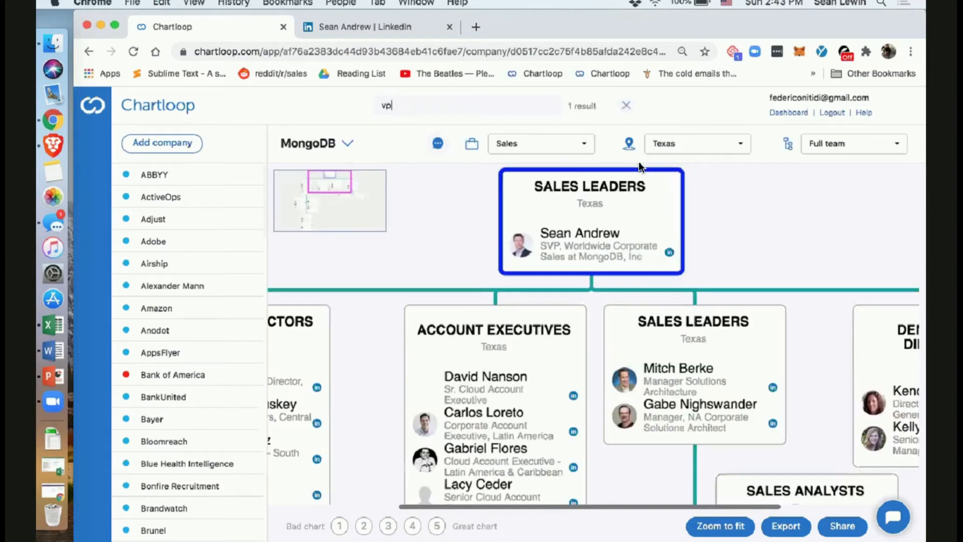
{"action": "key", "text": "super+a"}
{"action": "type", "text": "dan"}
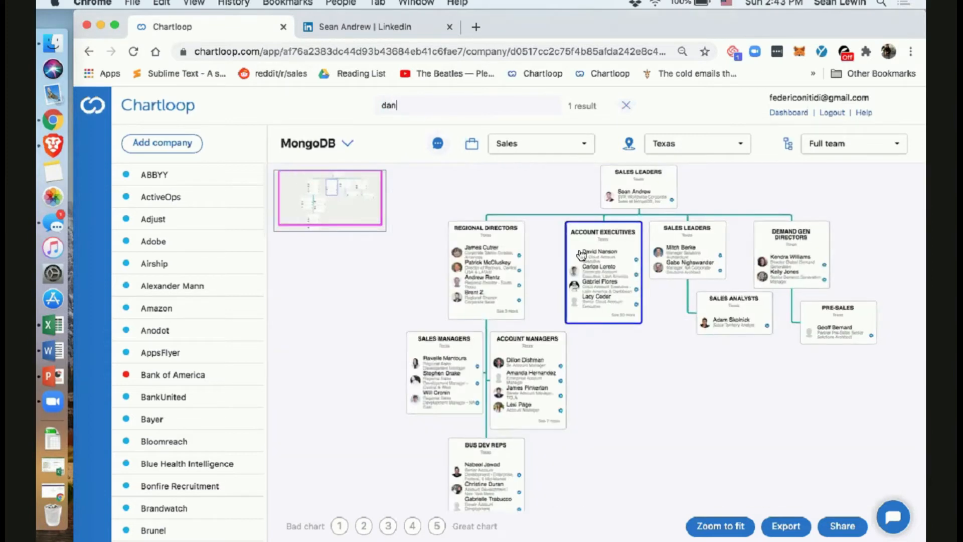
{"action": "double_click", "coordinate": [420, 103]}
Move the Pre-Sales block directly beneath the topmost Sales Leaders block, and view its form for adding a person without entering anyone.
{"action": "left_click_drag", "start_coordinate": [855, 323], "coordinate": [664, 191]}
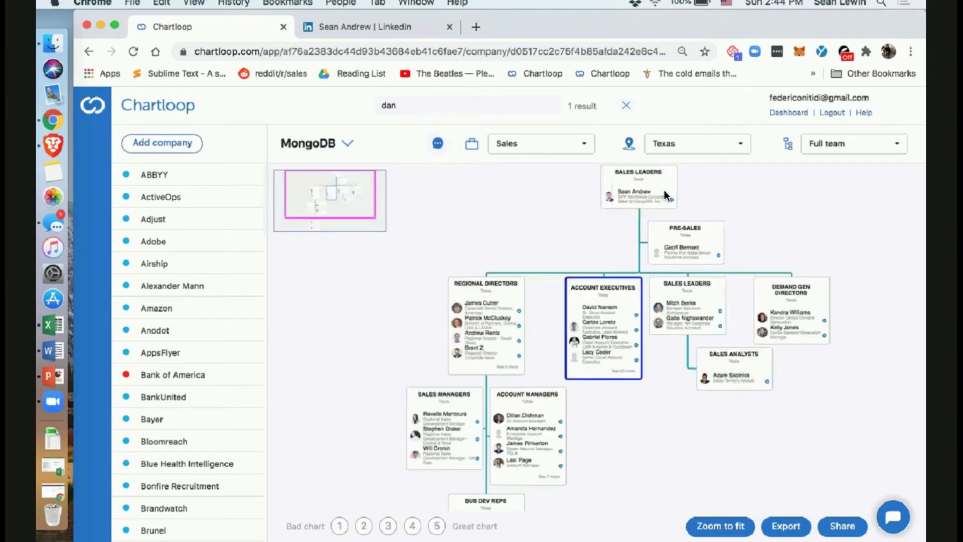
{"action": "right_click", "coordinate": [675, 245]}
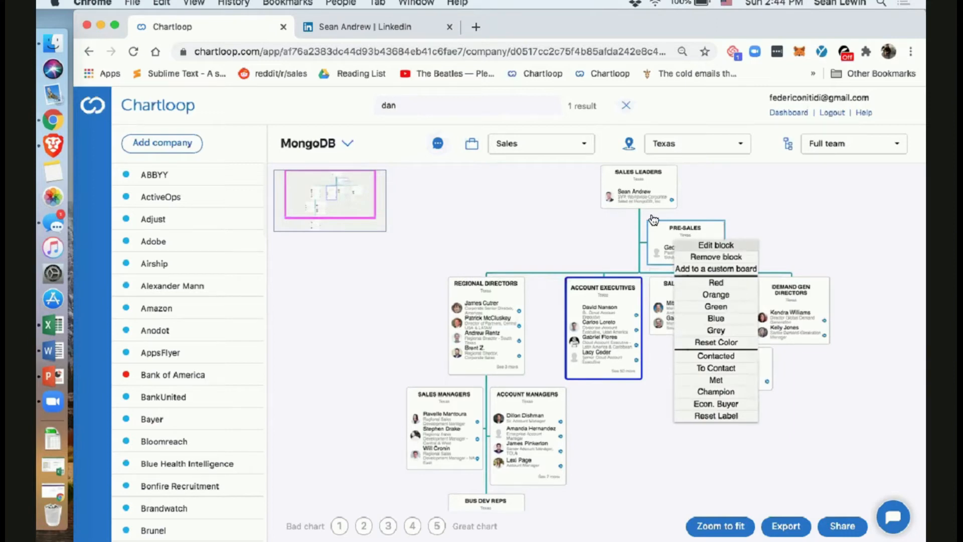
{"action": "left_click", "coordinate": [692, 245]}
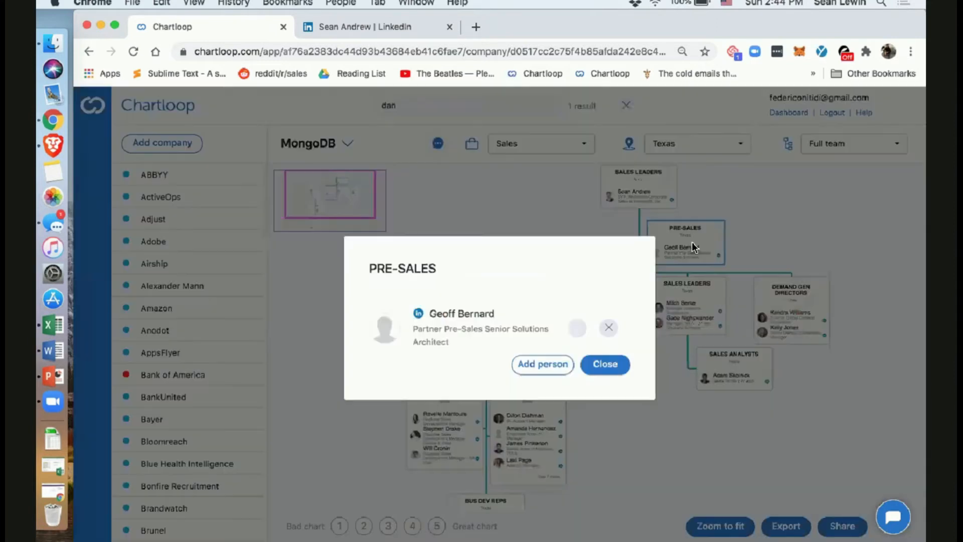
{"action": "left_click", "coordinate": [541, 365]}
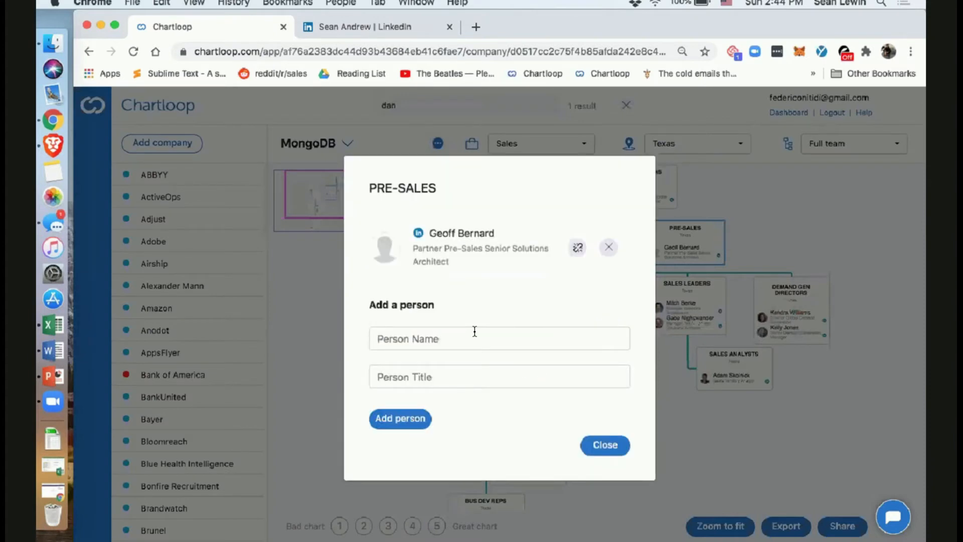
{"action": "left_click", "coordinate": [604, 446]}
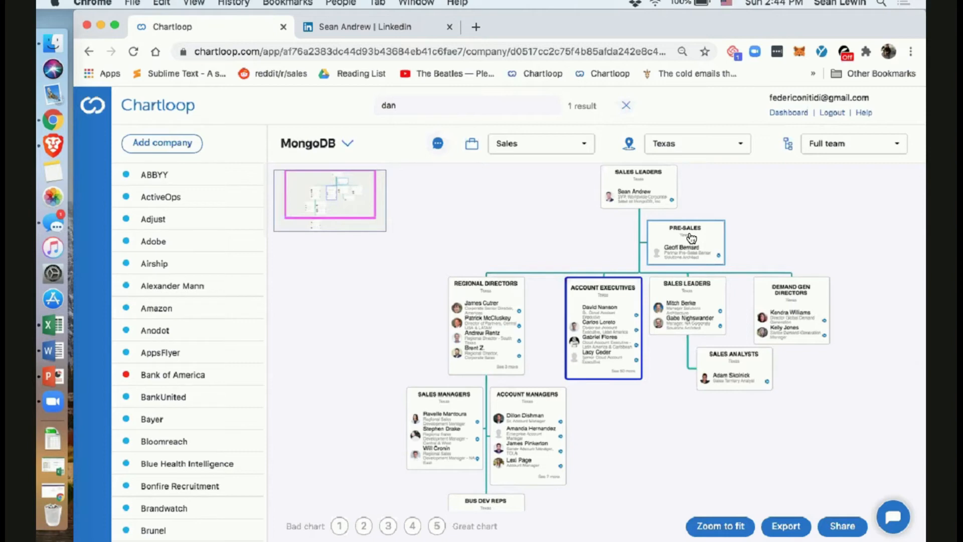
Merge the Pre-Sales contact into the topmost Sales Leaders block, and color that block orange.
{"action": "left_click_drag", "start_coordinate": [649, 197], "coordinate": [658, 200]}
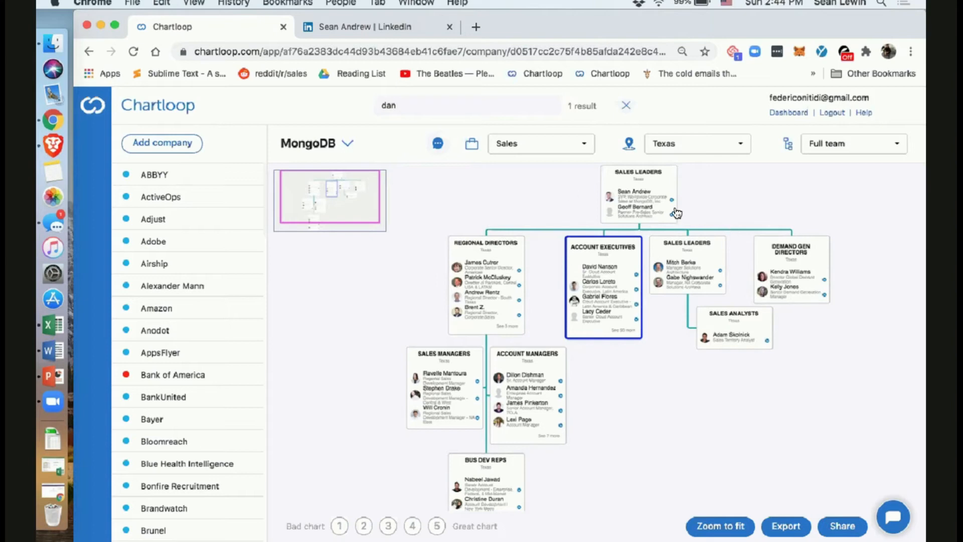
{"action": "right_click", "coordinate": [650, 184]}
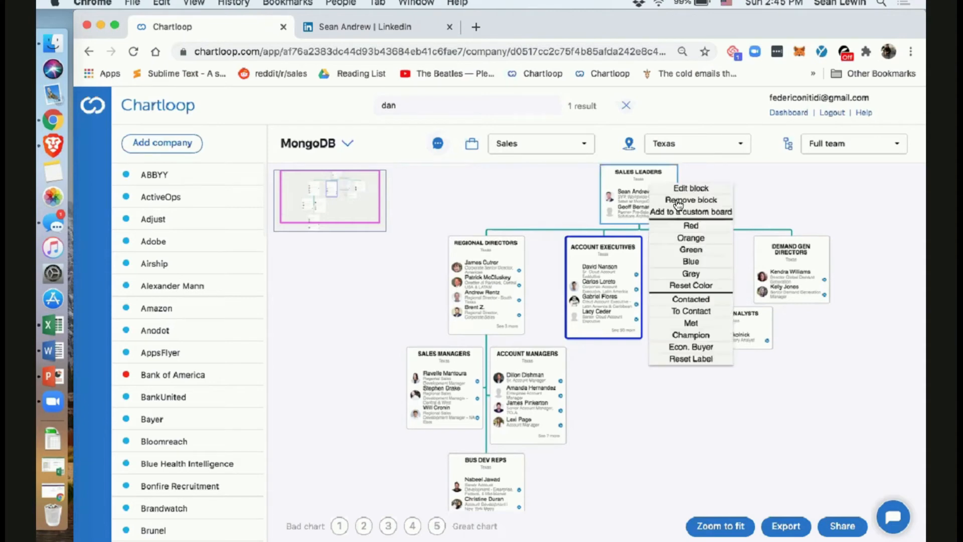
{"action": "left_click", "coordinate": [685, 239]}
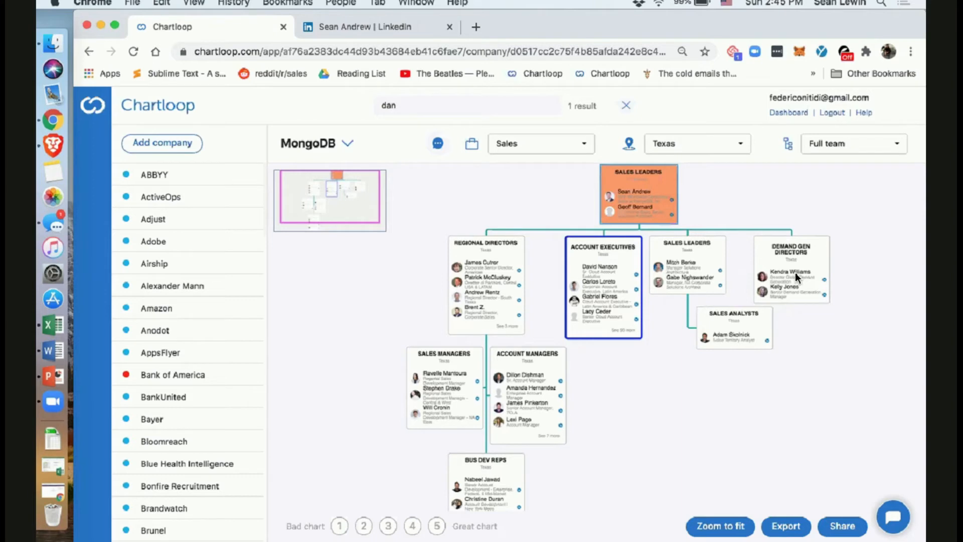
Color the Demand Gen Directors block green and the Account Executives and Regional Directors blocks blue.
{"action": "right_click", "coordinate": [796, 271]}
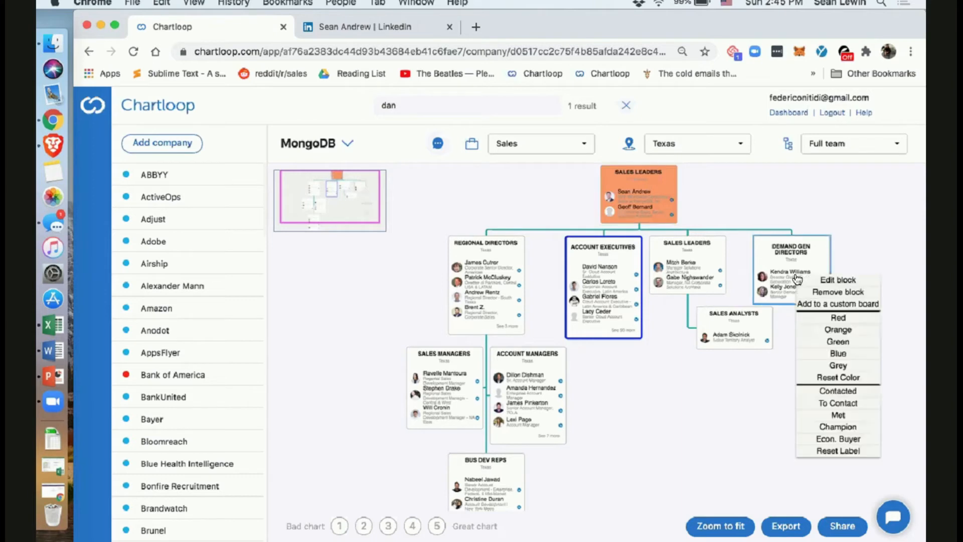
{"action": "left_click", "coordinate": [841, 338]}
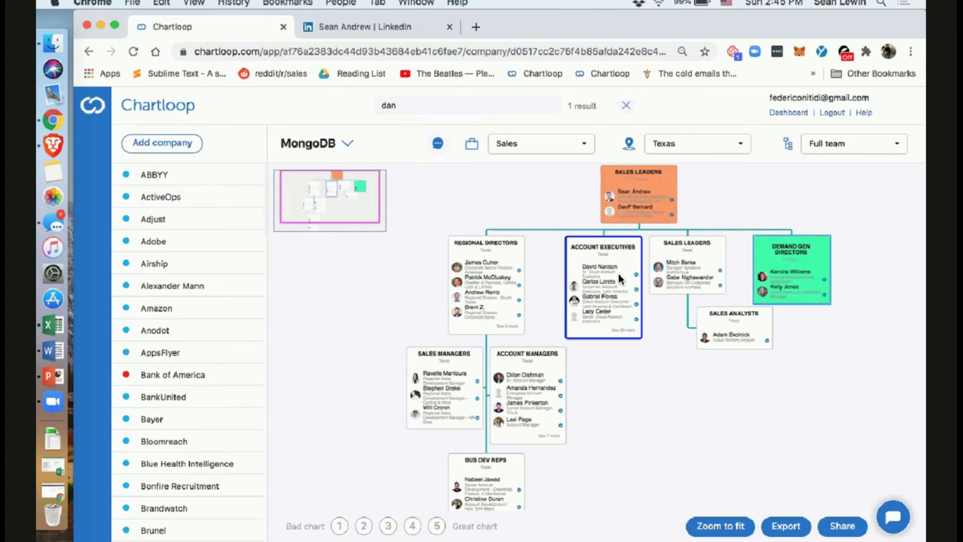
{"action": "right_click", "coordinate": [600, 264]}
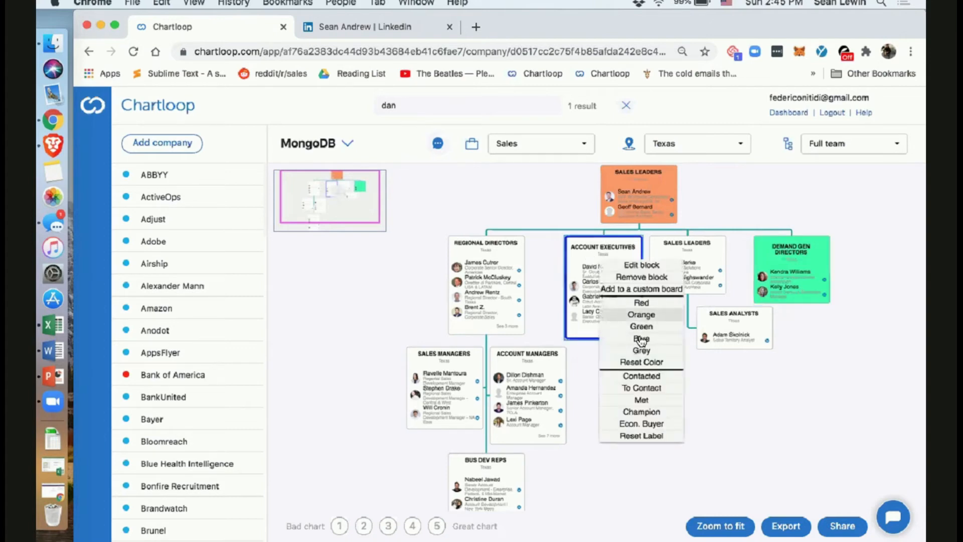
{"action": "left_click", "coordinate": [642, 341]}
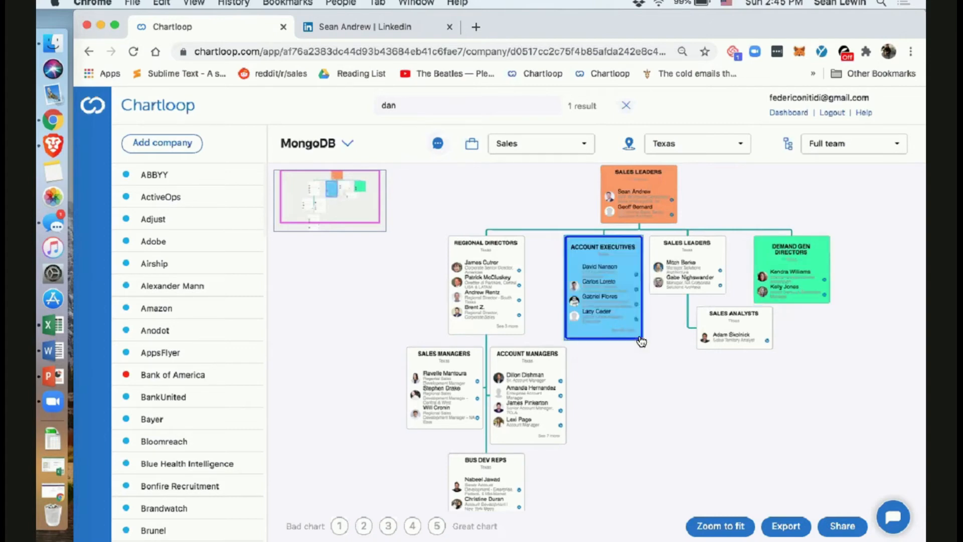
{"action": "right_click", "coordinate": [479, 275]}
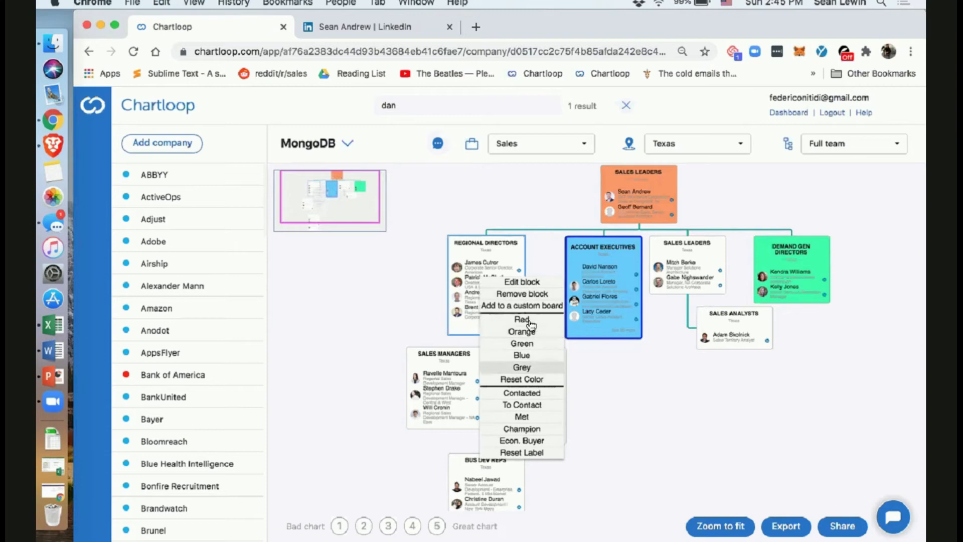
{"action": "left_click", "coordinate": [526, 355]}
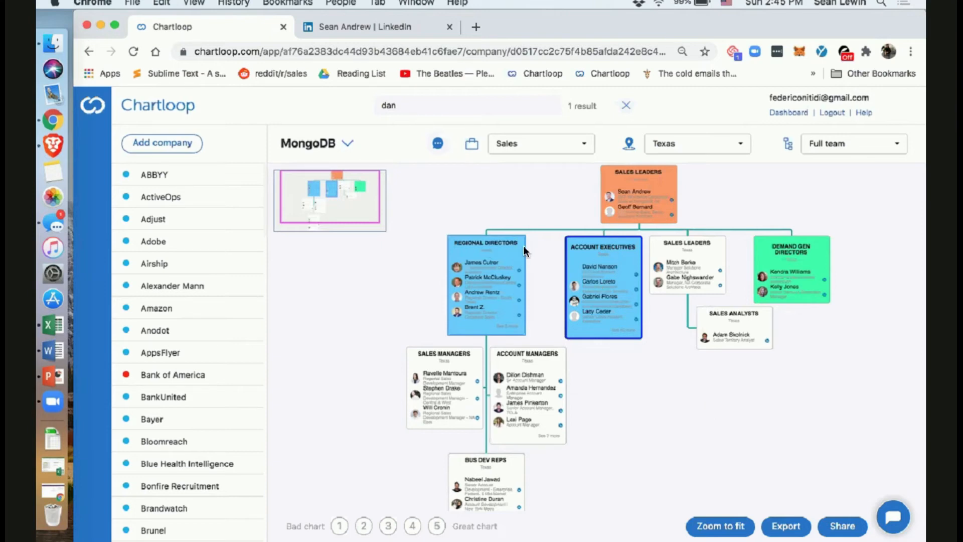
Label the topmost Sales Leaders block as Econ. Buyer and the Regional Directors block as Champion.
{"action": "right_click", "coordinate": [507, 255]}
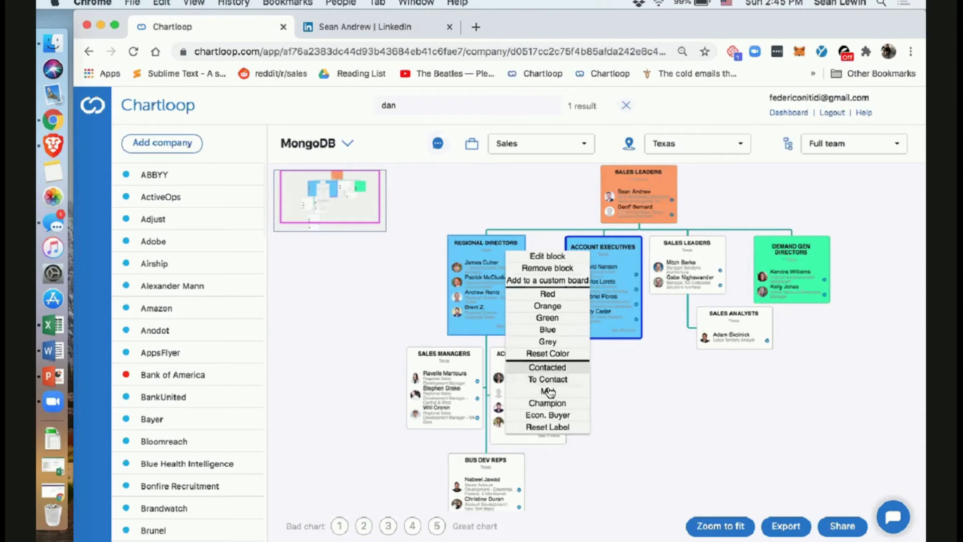
{"action": "left_click", "coordinate": [624, 210]}
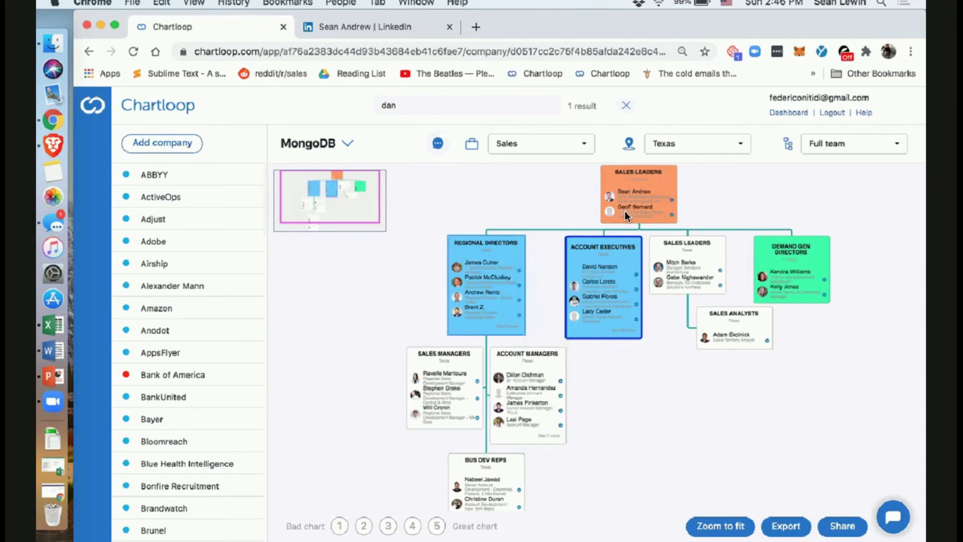
{"action": "right_click", "coordinate": [625, 210]}
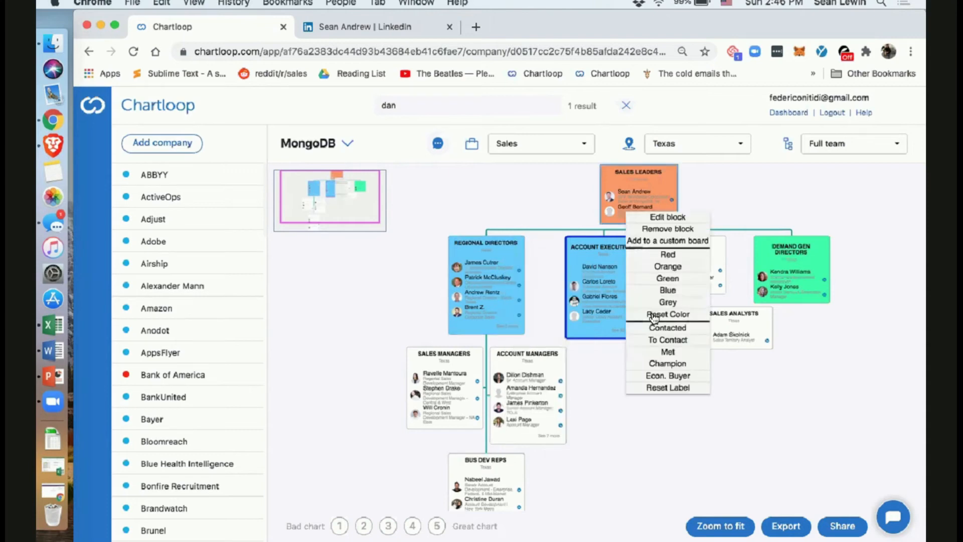
{"action": "left_click", "coordinate": [670, 375]}
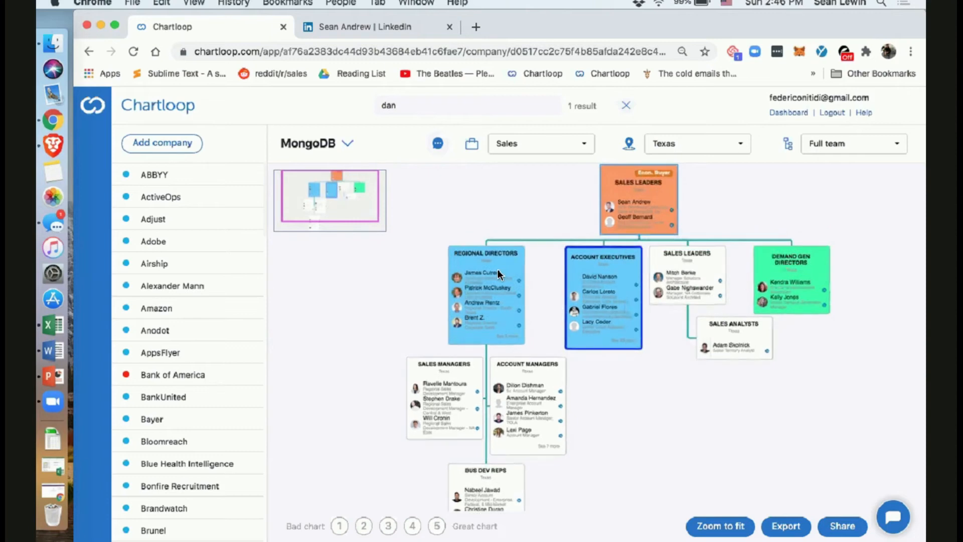
{"action": "right_click", "coordinate": [498, 271]}
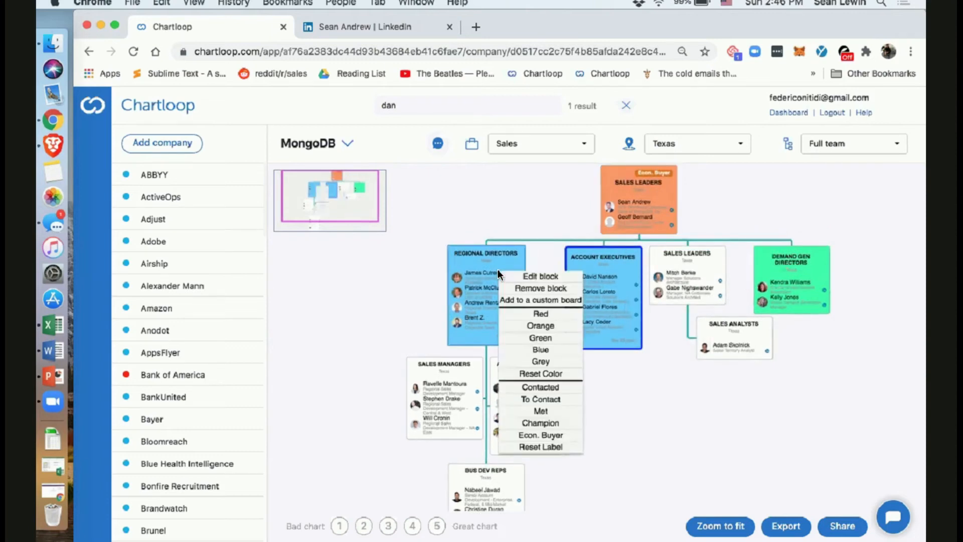
{"action": "left_click", "coordinate": [555, 424]}
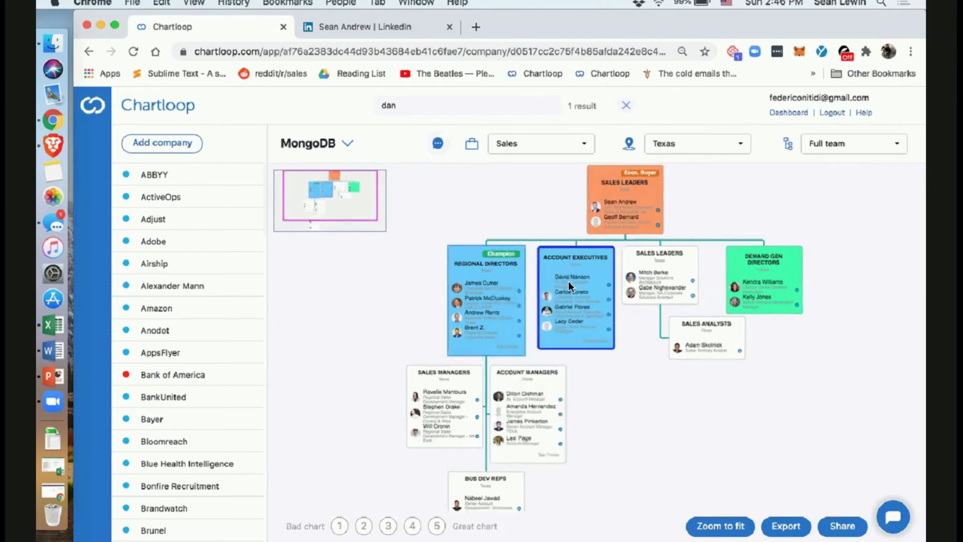
Label the Account Executives block as To Contact and the Demand Gen Directors block as Met.
{"action": "right_click", "coordinate": [568, 278]}
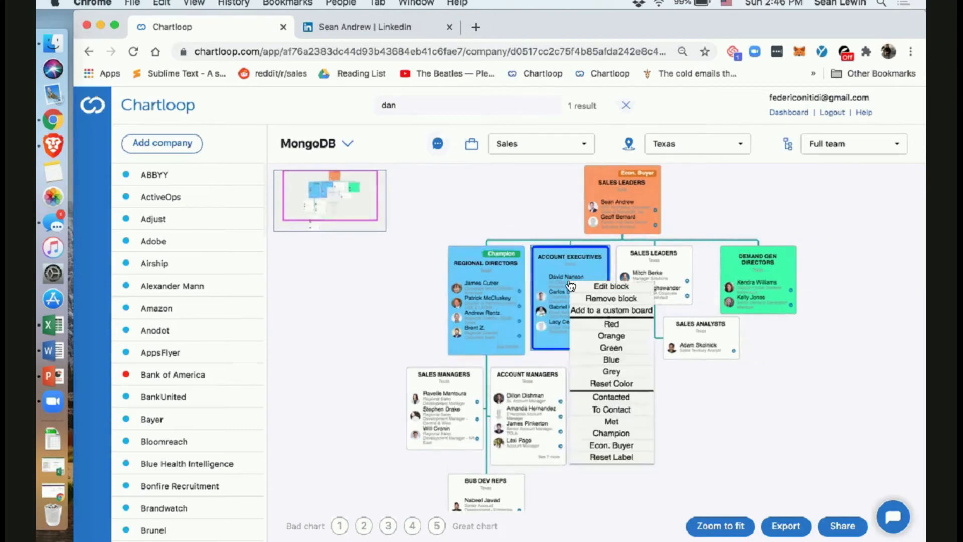
{"action": "left_click", "coordinate": [616, 408]}
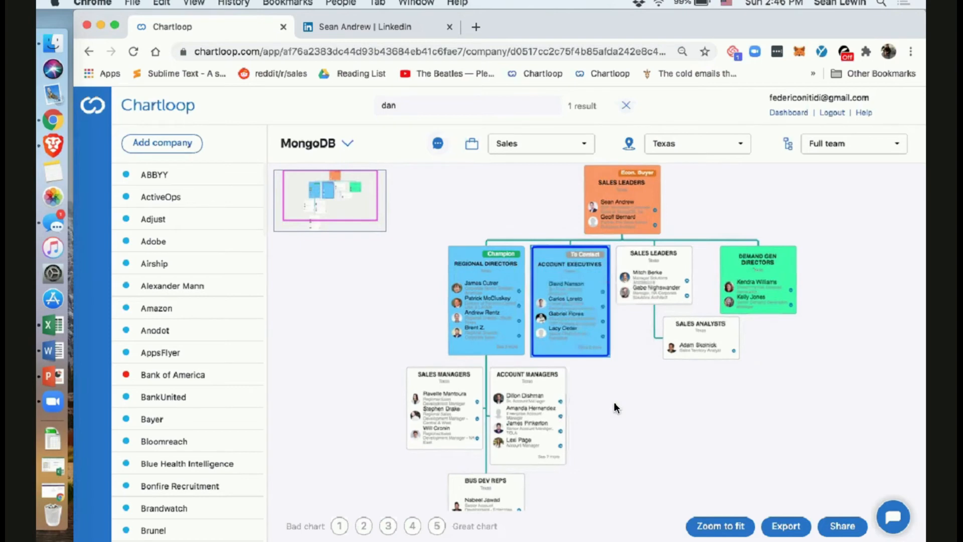
{"action": "right_click", "coordinate": [784, 281]}
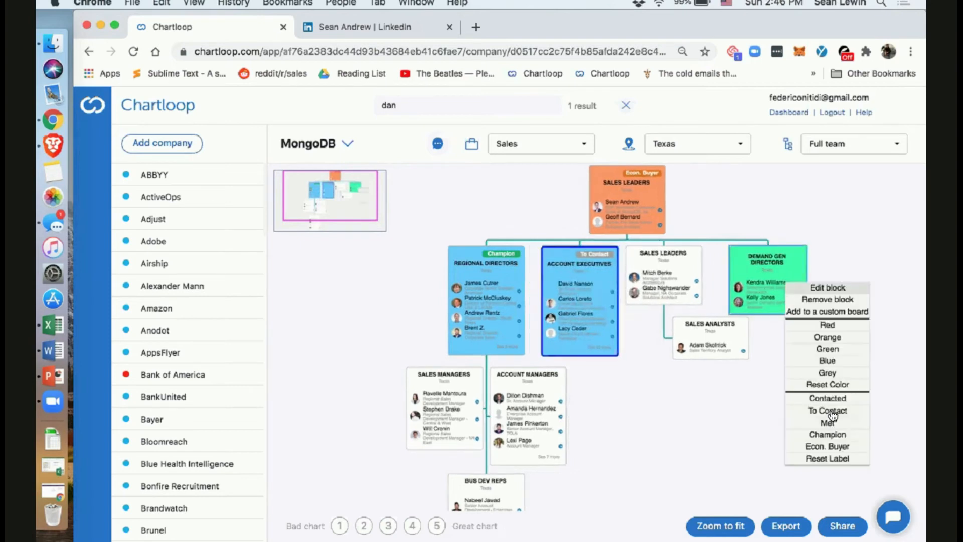
{"action": "left_click", "coordinate": [832, 423]}
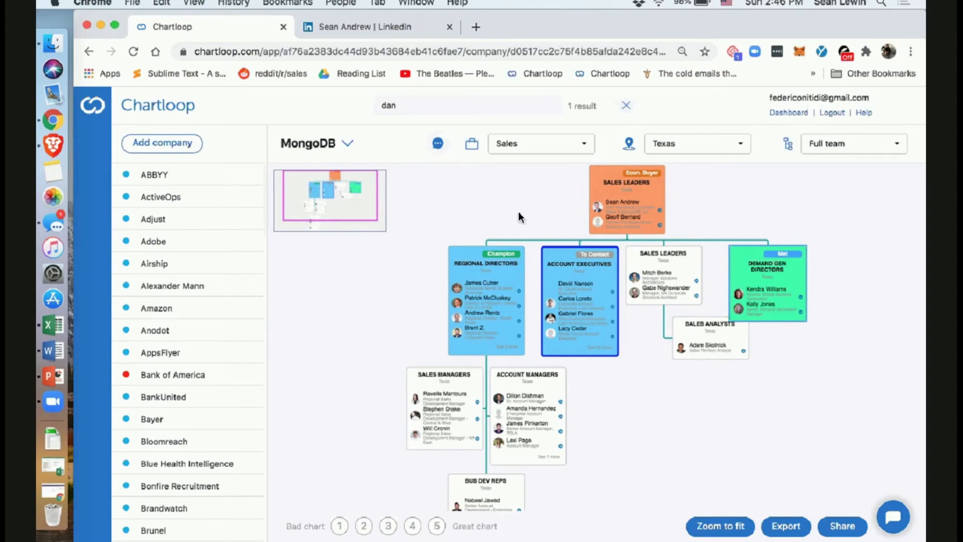
Show the sales chart for all geographies, and filter it back to Texas.
{"action": "left_click", "coordinate": [694, 142]}
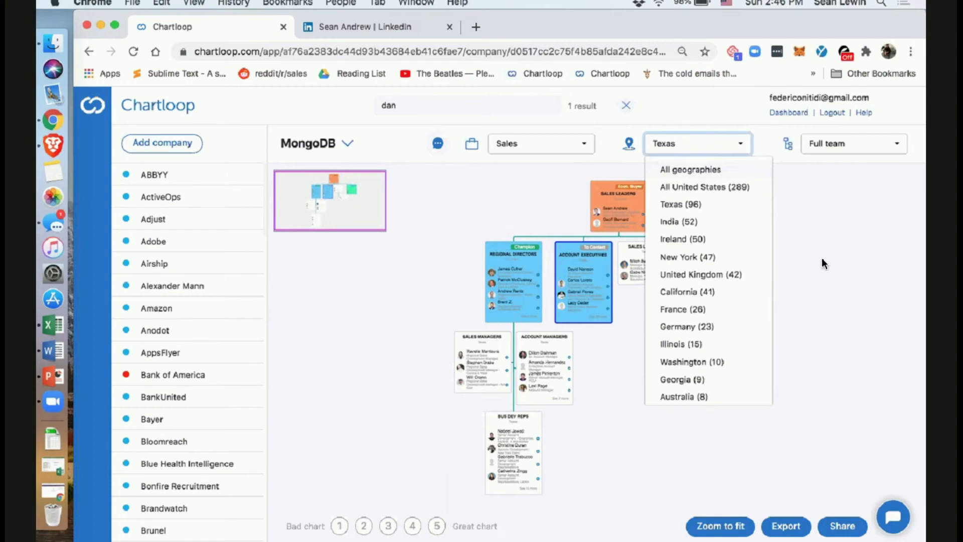
{"action": "left_click", "coordinate": [731, 145]}
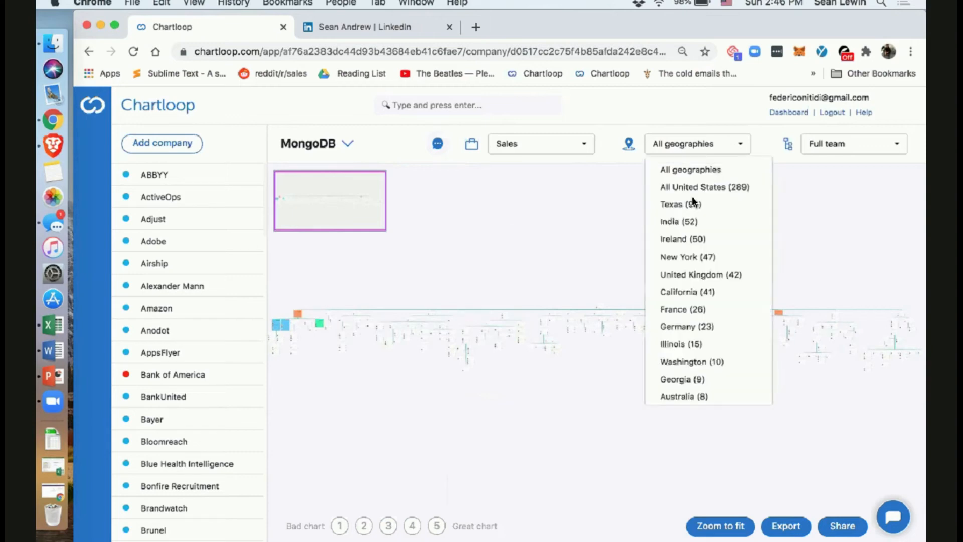
{"action": "left_click", "coordinate": [675, 202]}
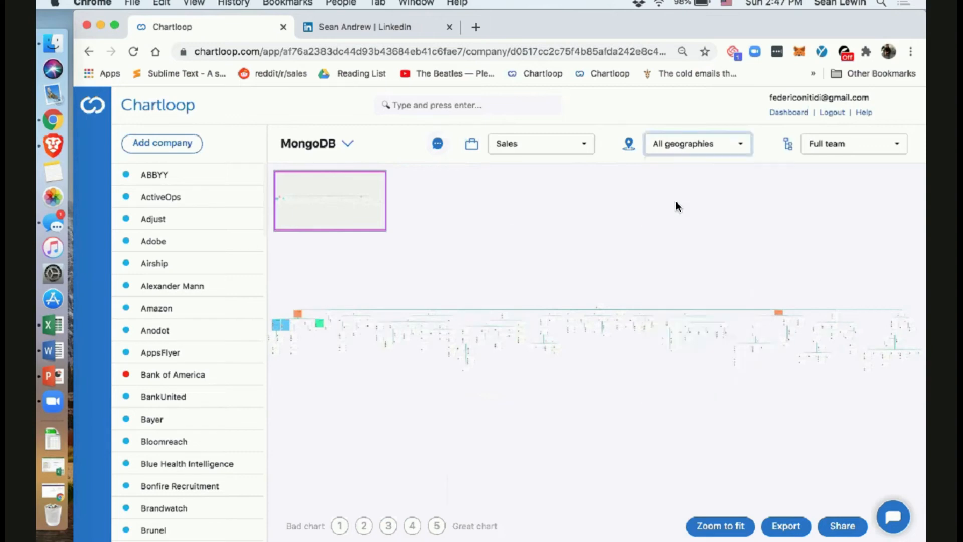
{"action": "left_click", "coordinate": [735, 147]}
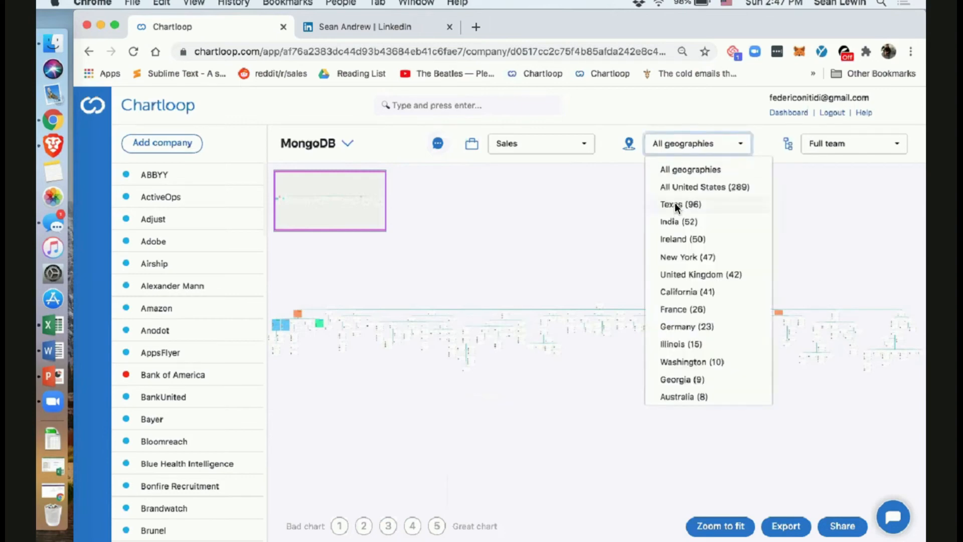
{"action": "left_click", "coordinate": [675, 203]}
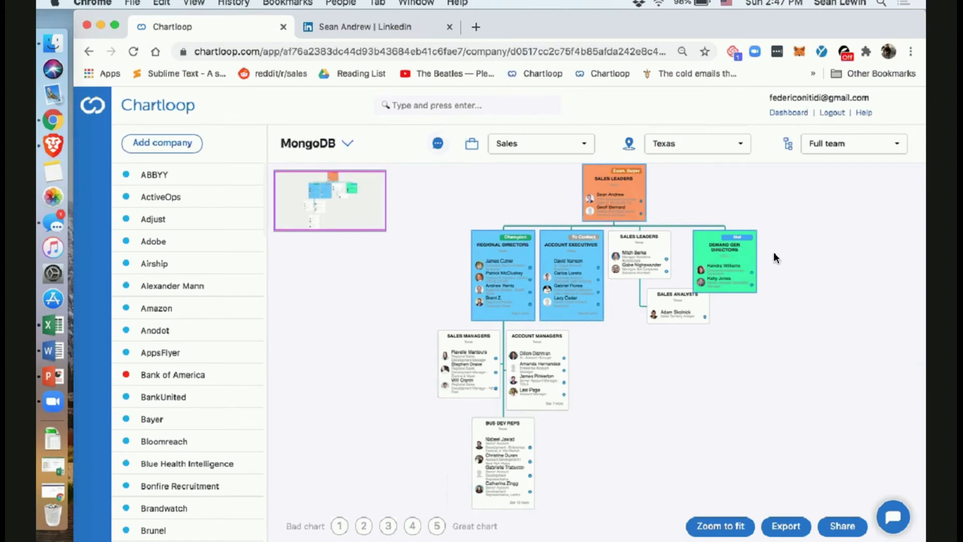
Check which boards a chart block can be added to, and leave without saving.
{"action": "left_click", "coordinate": [775, 257]}
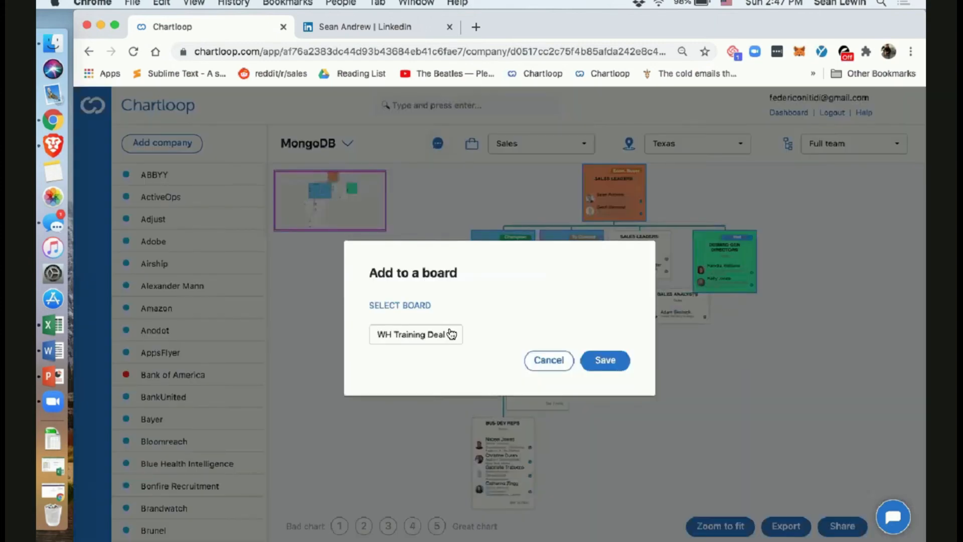
{"action": "left_click", "coordinate": [434, 335]}
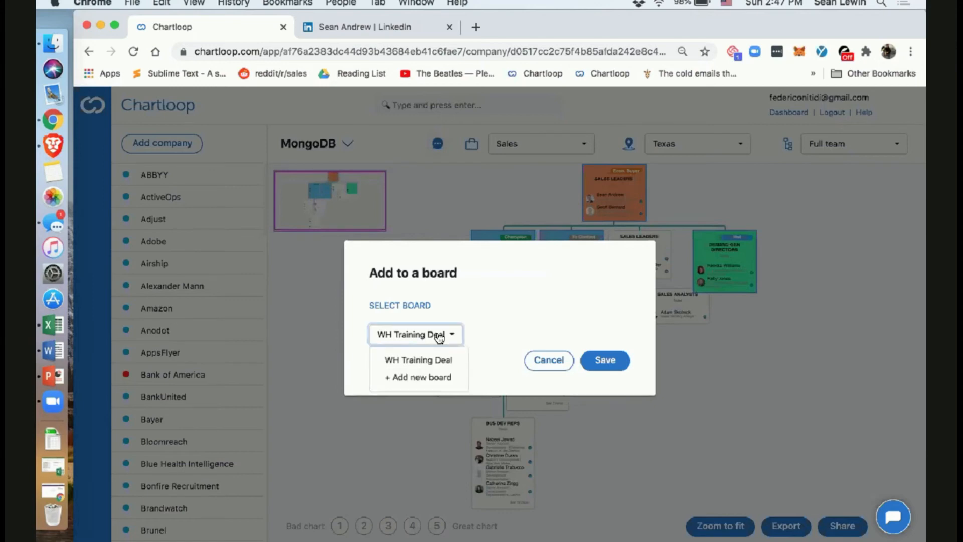
{"action": "left_click", "coordinate": [440, 336]}
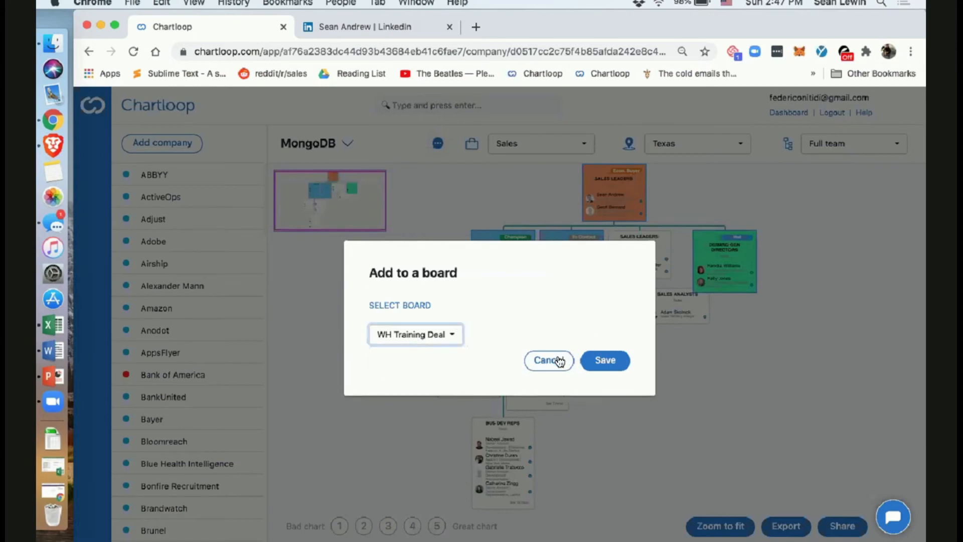
Show the WH Training Deal board for all geographies.
{"action": "left_click", "coordinate": [564, 150]}
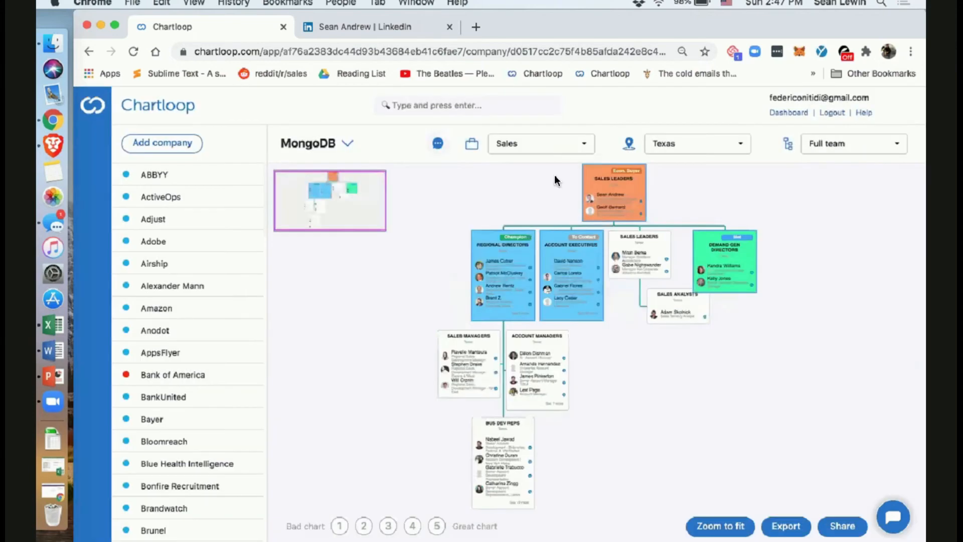
{"action": "left_click", "coordinate": [546, 218]}
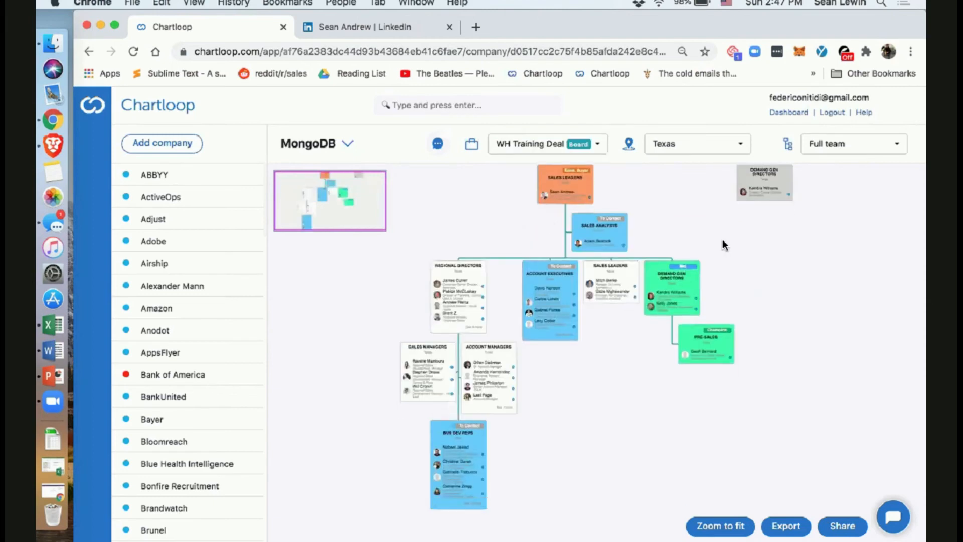
{"action": "left_click", "coordinate": [711, 147]}
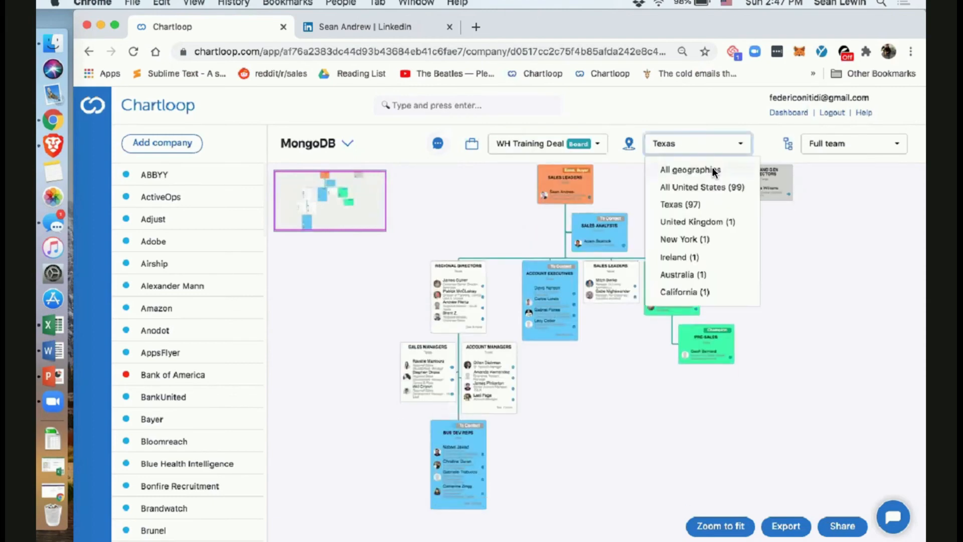
{"action": "left_click", "coordinate": [713, 170]}
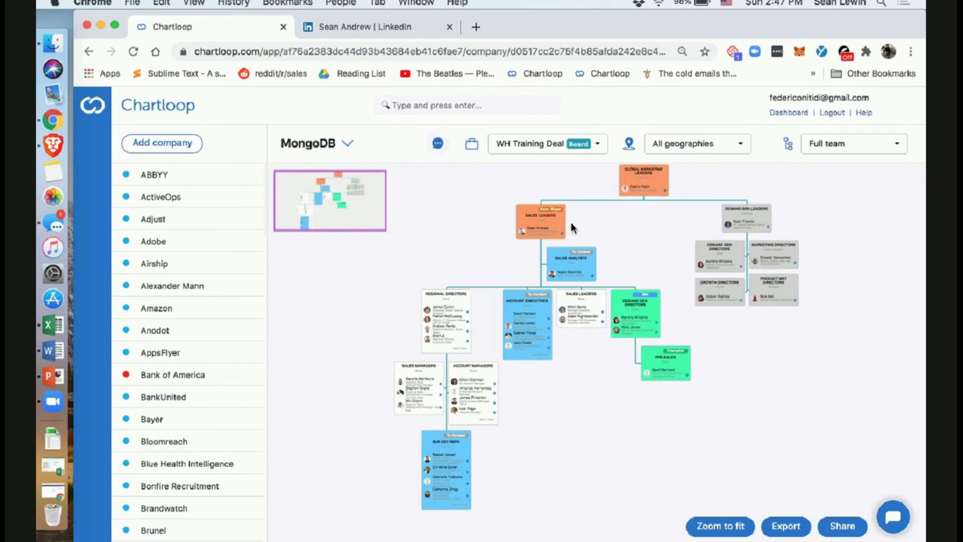
Examine the colored and labeled blocks across the WH Training Deal board, and check the available areas and boards.
{"action": "scroll", "coordinate": [604, 320], "scroll_direction": "up", "scroll_amount": 1}
{"action": "scroll", "coordinate": [604, 320], "scroll_direction": "up", "scroll_amount": 2}
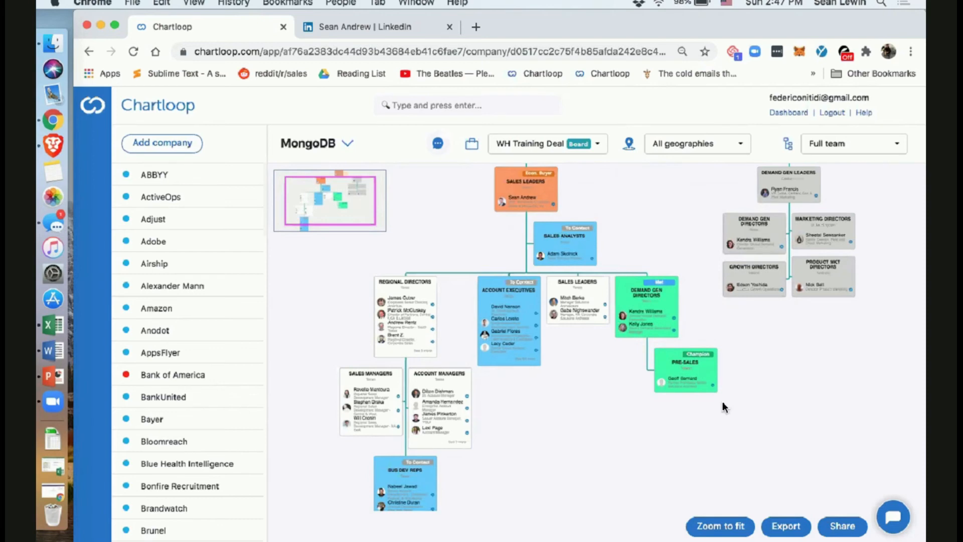
{"action": "left_click_drag", "start_coordinate": [714, 410], "coordinate": [667, 450]}
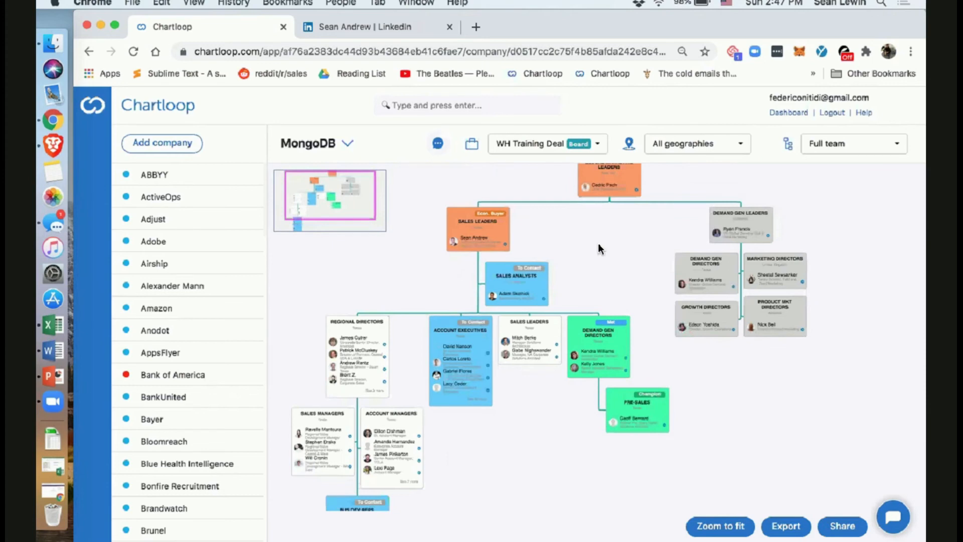
{"action": "left_click_drag", "start_coordinate": [595, 259], "coordinate": [582, 267]}
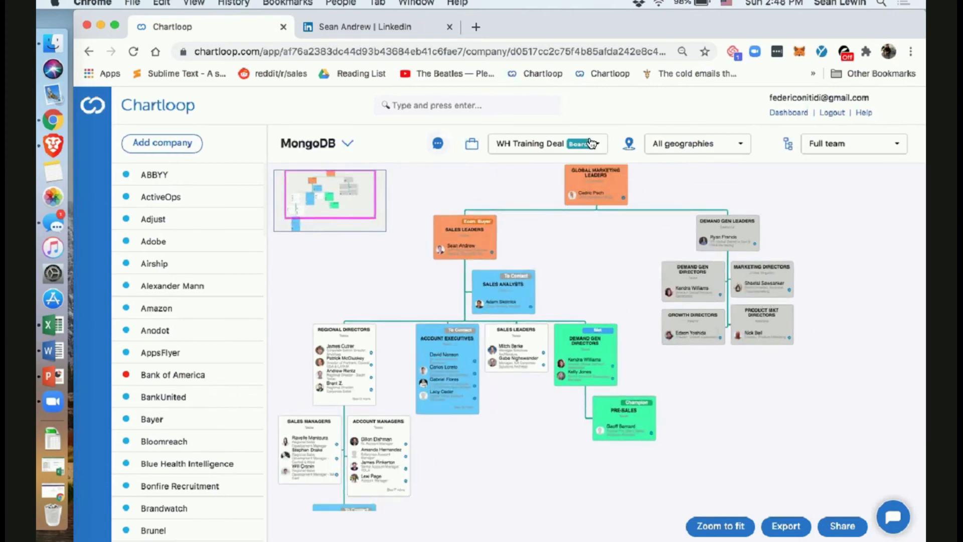
{"action": "left_click", "coordinate": [556, 148]}
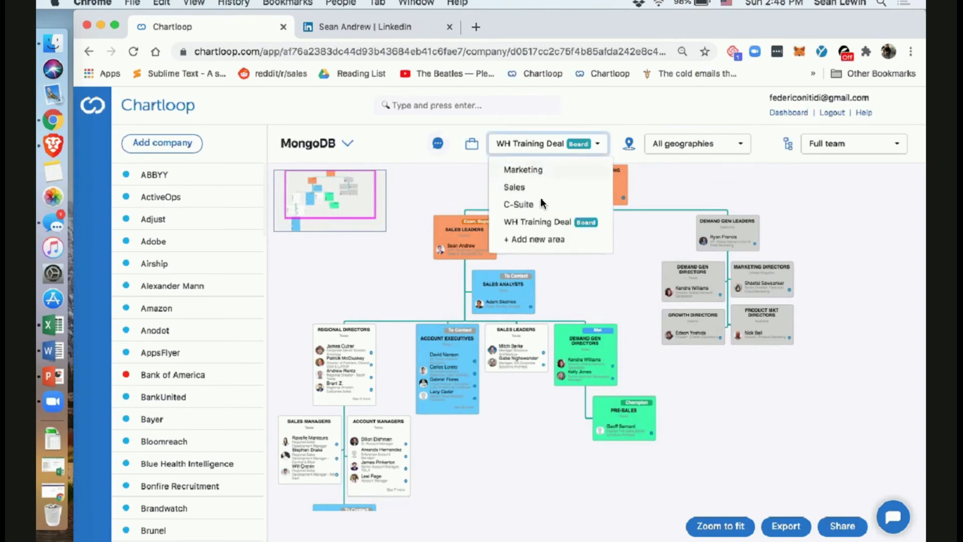
{"action": "left_click", "coordinate": [797, 224]}
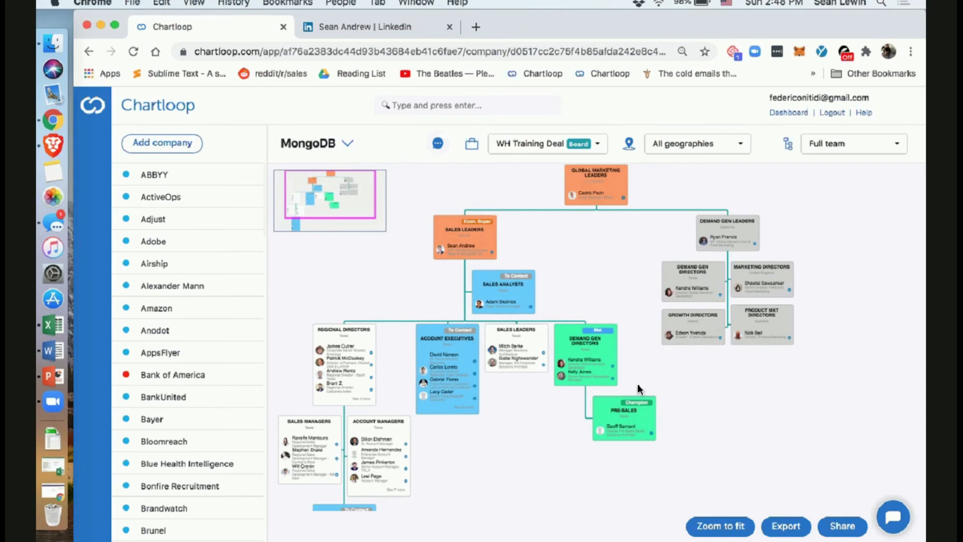
Export the full team list of the WH Training Deal board to Excel, and look through the downloaded workbook in Excel.
{"action": "left_click", "coordinate": [787, 527]}
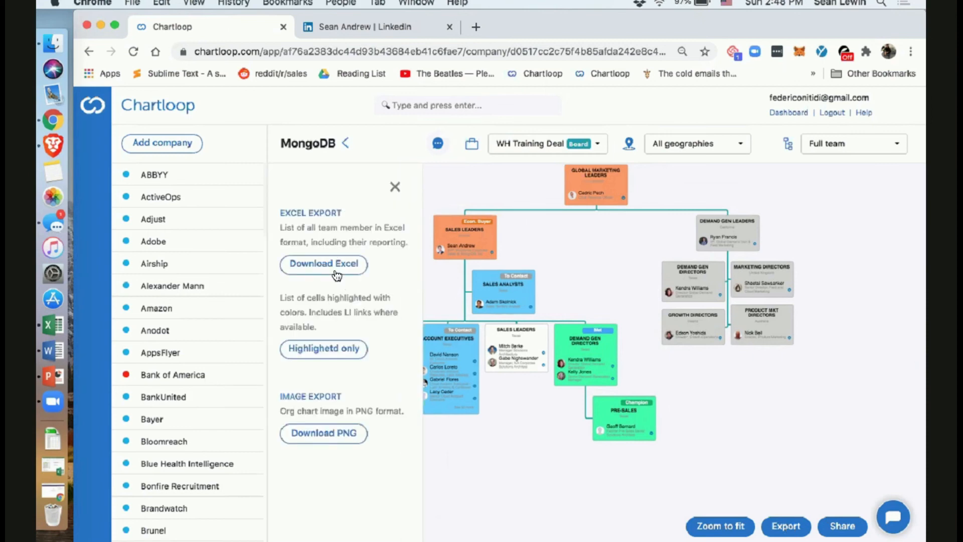
{"action": "left_click", "coordinate": [339, 272]}
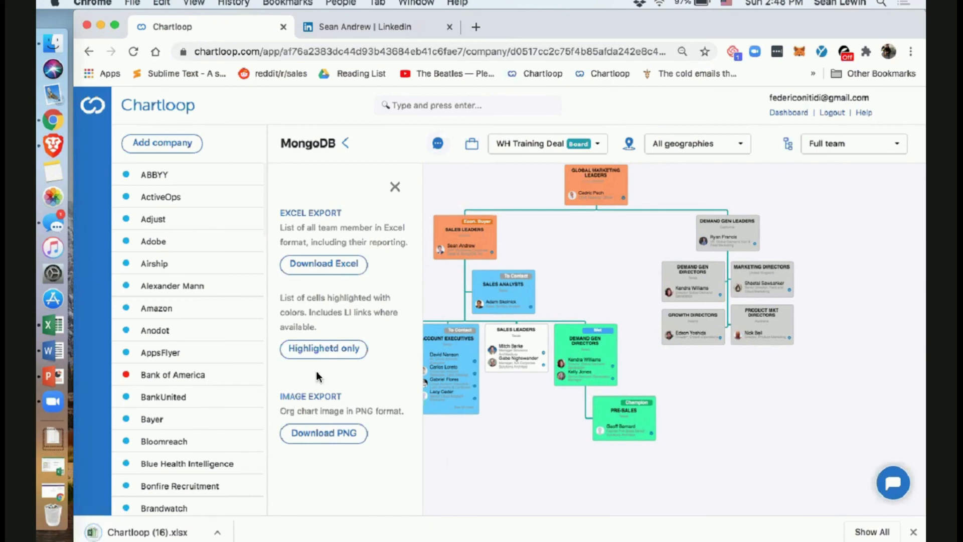
{"action": "left_click", "coordinate": [192, 532]}
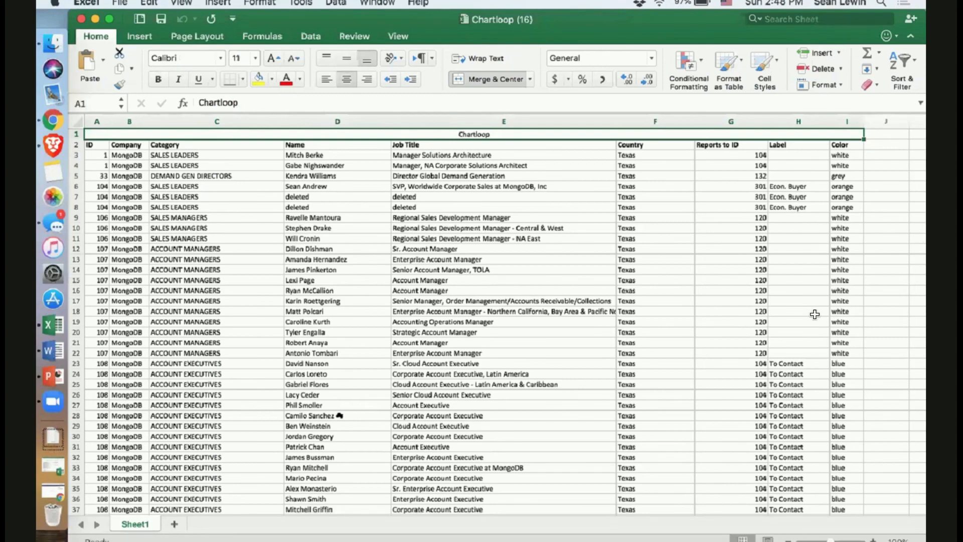
{"action": "scroll", "coordinate": [815, 314], "scroll_direction": "down", "scroll_amount": 20}
{"action": "scroll", "coordinate": [814, 314], "scroll_direction": "up", "scroll_amount": 20}
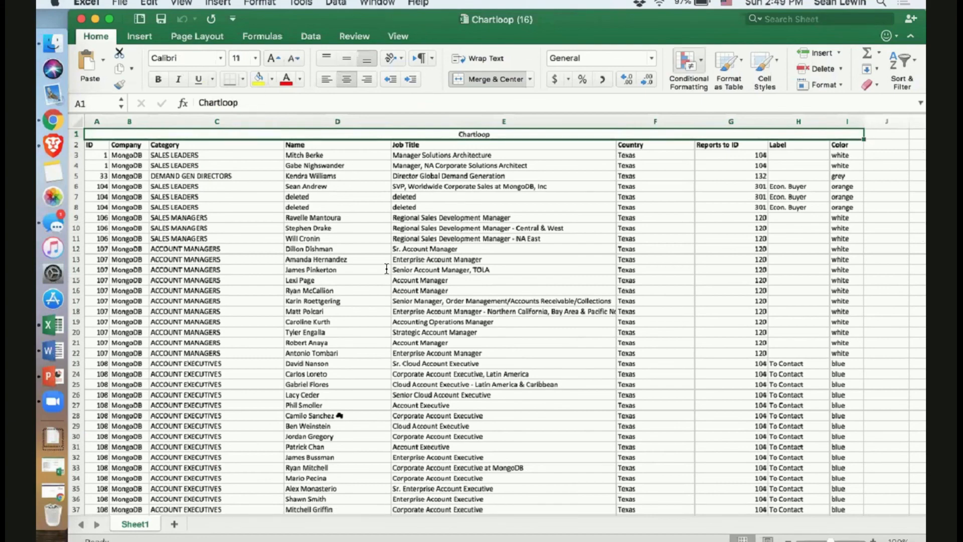
Switch back to Chartloop in Chrome and review the IT function breakdown of the company Citi.
{"action": "key", "text": "ctrl+Up"}
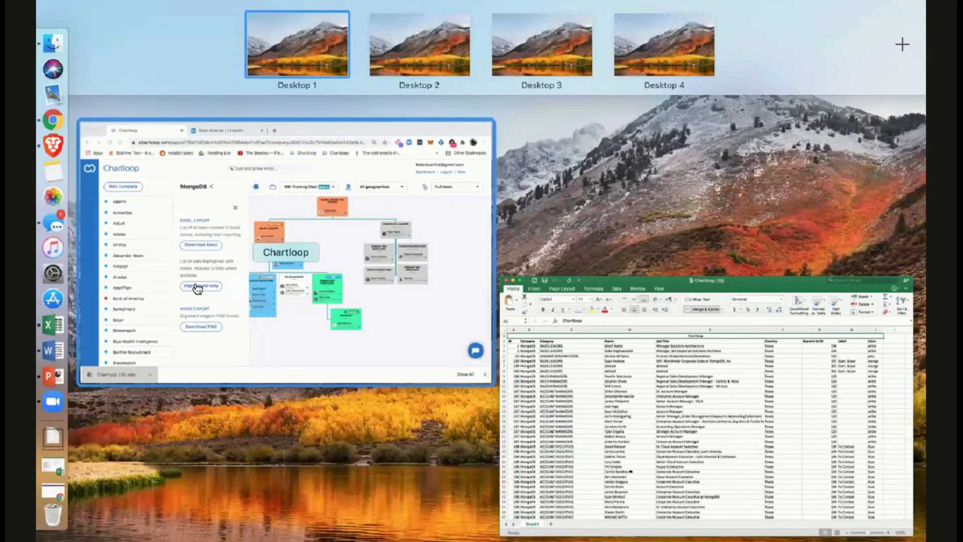
{"action": "left_click", "coordinate": [196, 254]}
{"action": "scroll", "coordinate": [180, 384], "scroll_direction": "down", "scroll_amount": 5}
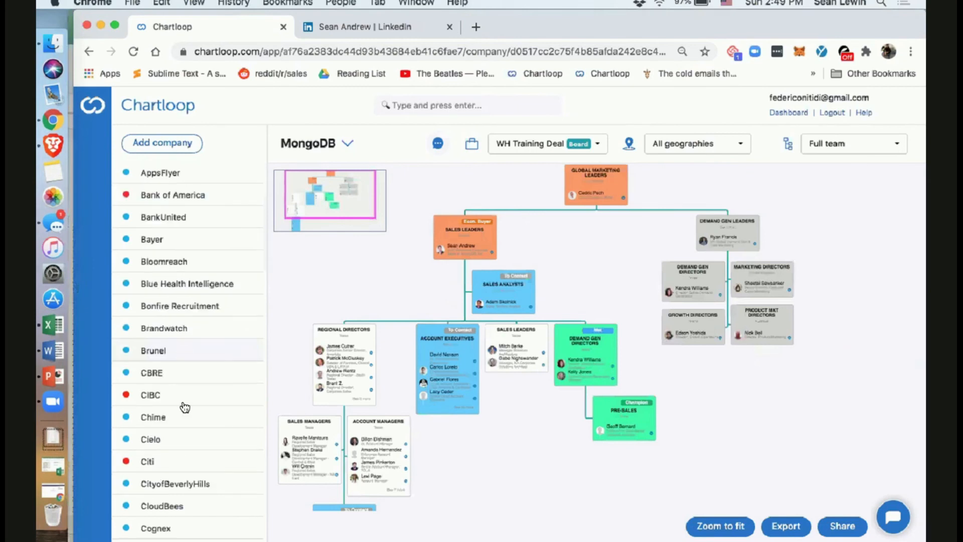
{"action": "left_click", "coordinate": [176, 462]}
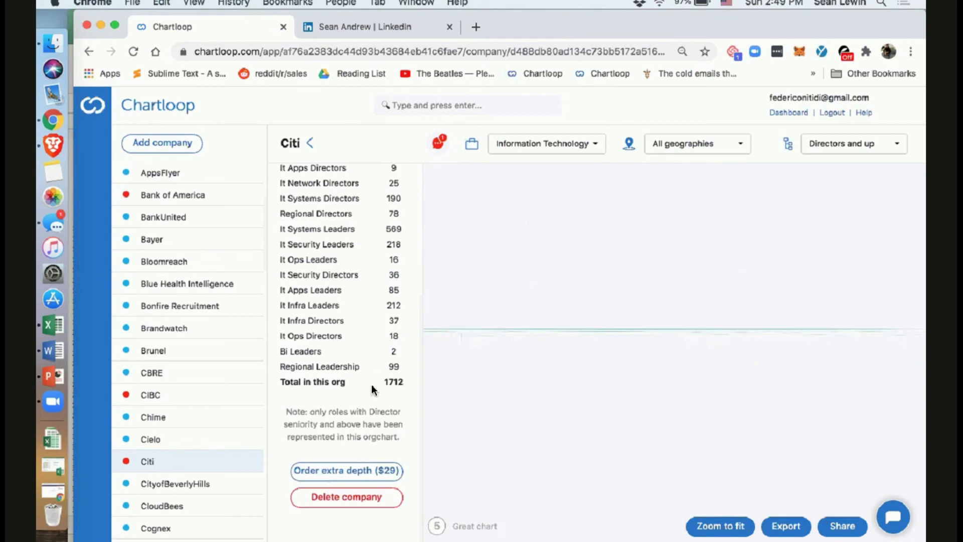
{"action": "scroll", "coordinate": [348, 316], "scroll_direction": "up", "scroll_amount": 4}
{"action": "scroll", "coordinate": [347, 316], "scroll_direction": "down", "scroll_amount": 4}
{"action": "scroll", "coordinate": [380, 378], "scroll_direction": "up", "scroll_amount": 4}
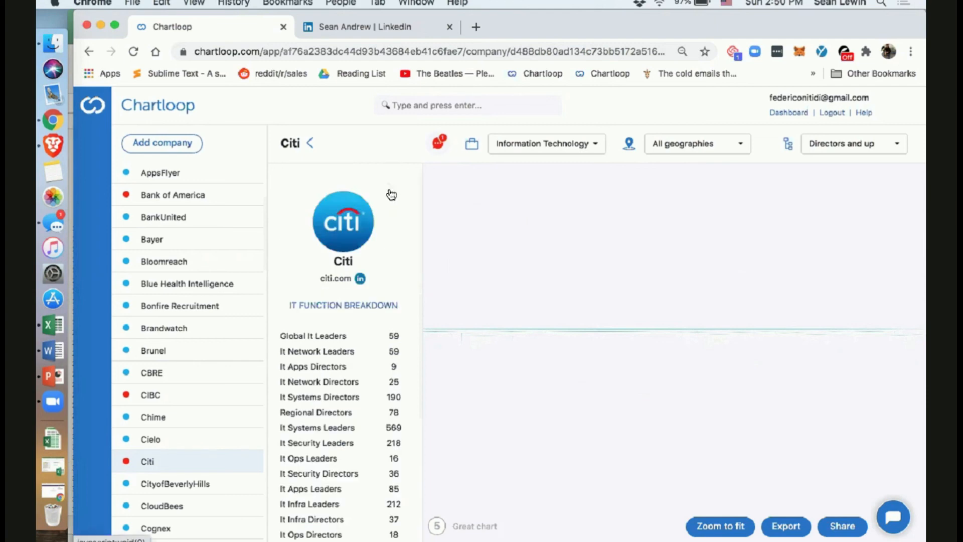